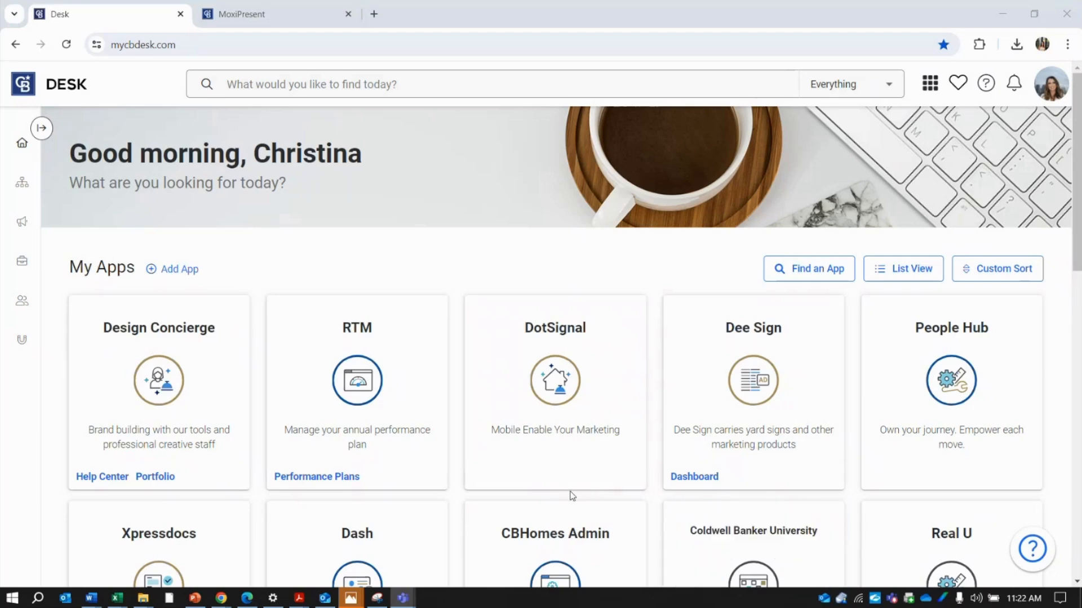
Open the MoxiWorks app from the My Apps section of the Desk home page.
{"action": "scroll", "coordinate": [250, 458], "scroll_direction": "down", "scroll_amount": 3}
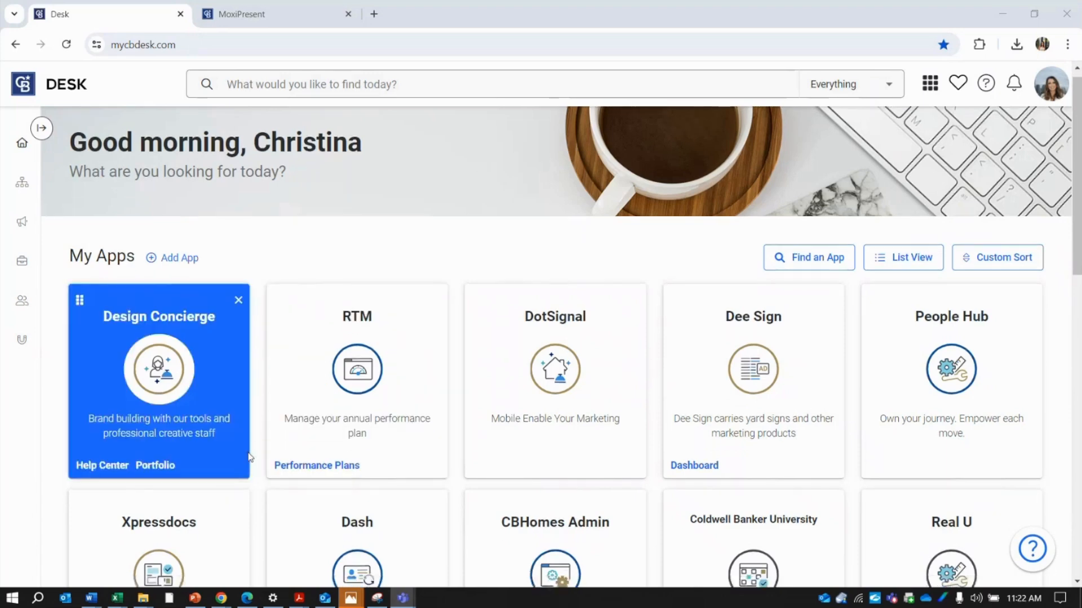
{"action": "scroll", "coordinate": [251, 460], "scroll_direction": "down", "scroll_amount": 8}
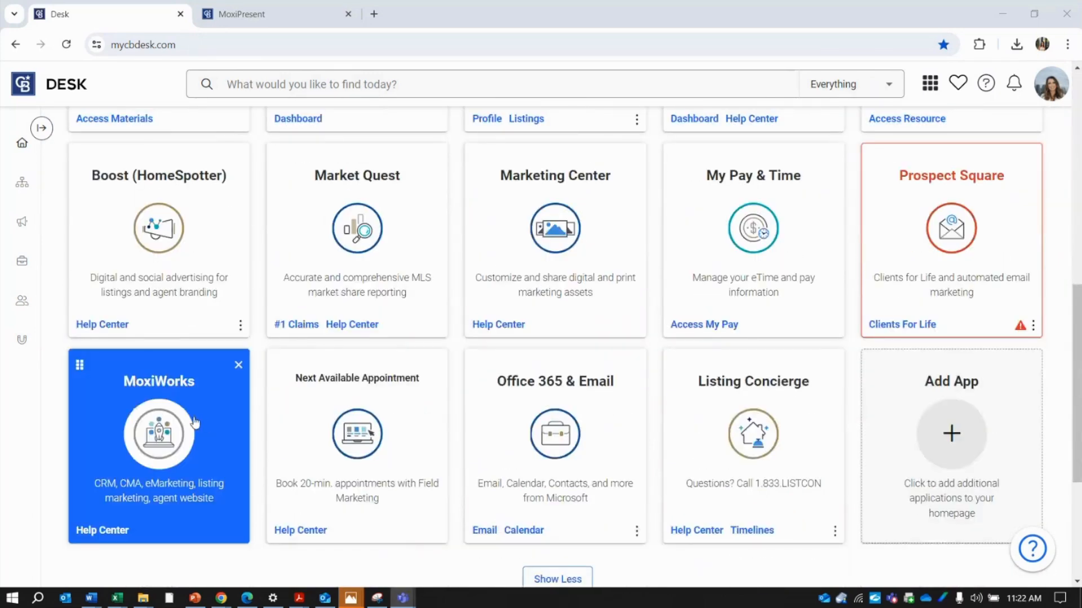
{"action": "left_click", "coordinate": [173, 433]}
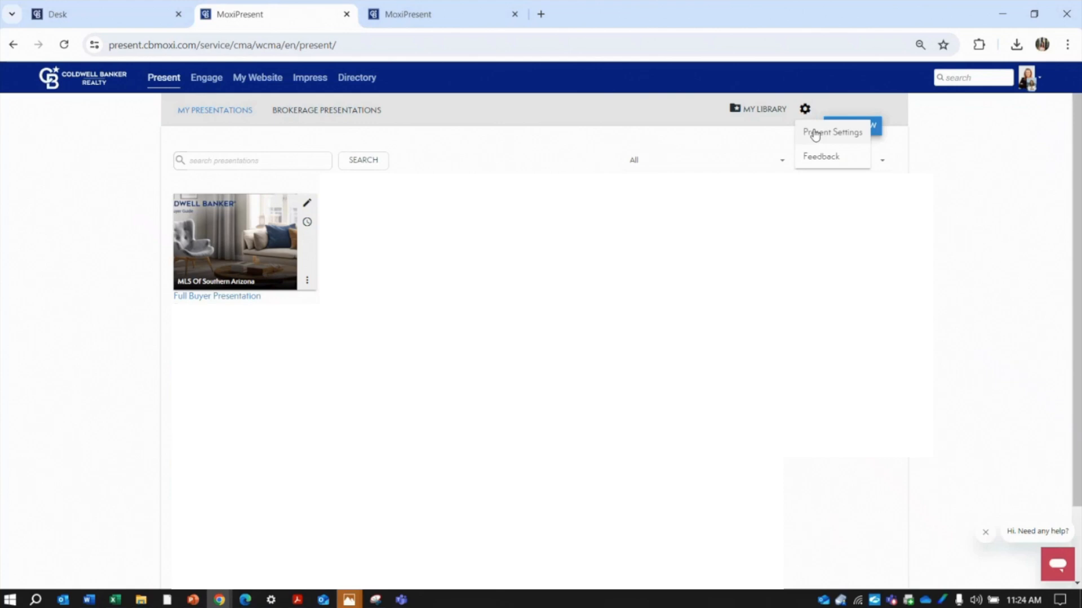
Review the Present settings for additional logos, PDF headers, sharing and data display, and return to the presentations page.
{"action": "left_click", "coordinate": [815, 134]}
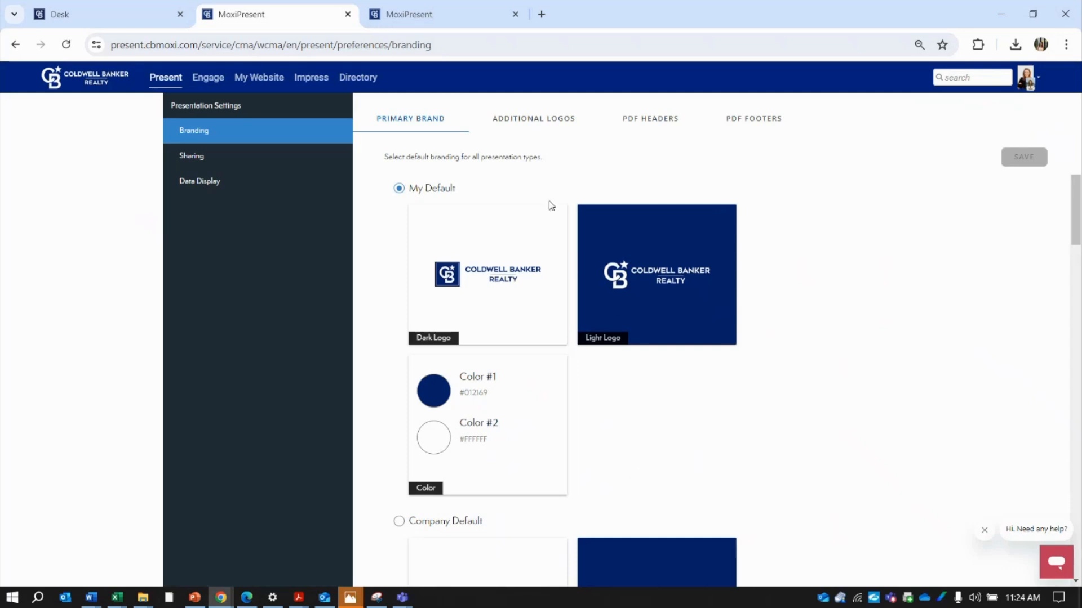
{"action": "left_click", "coordinate": [526, 120]}
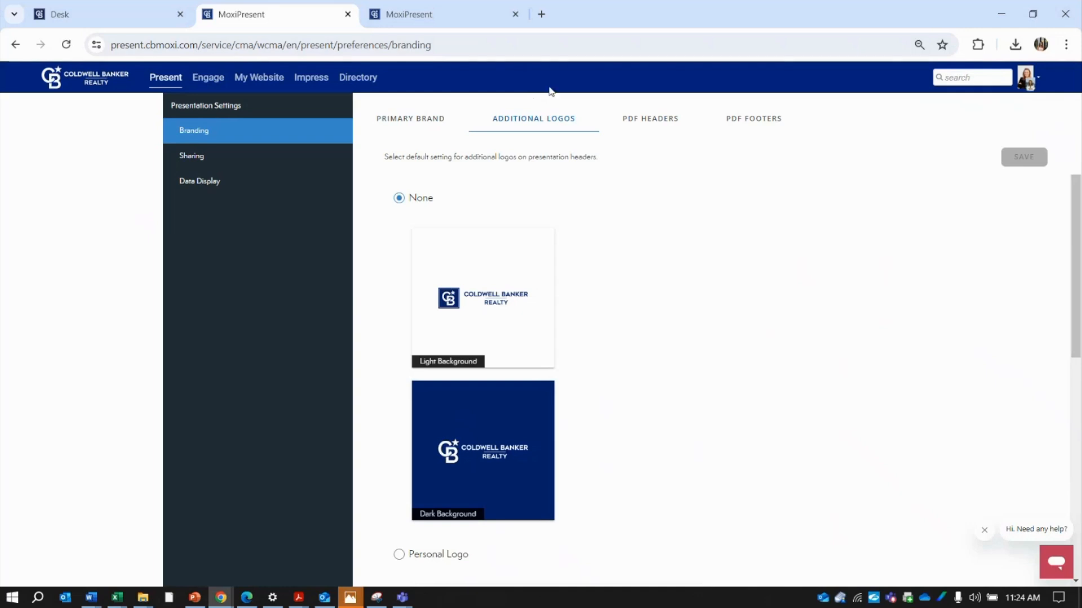
{"action": "left_click", "coordinate": [652, 119]}
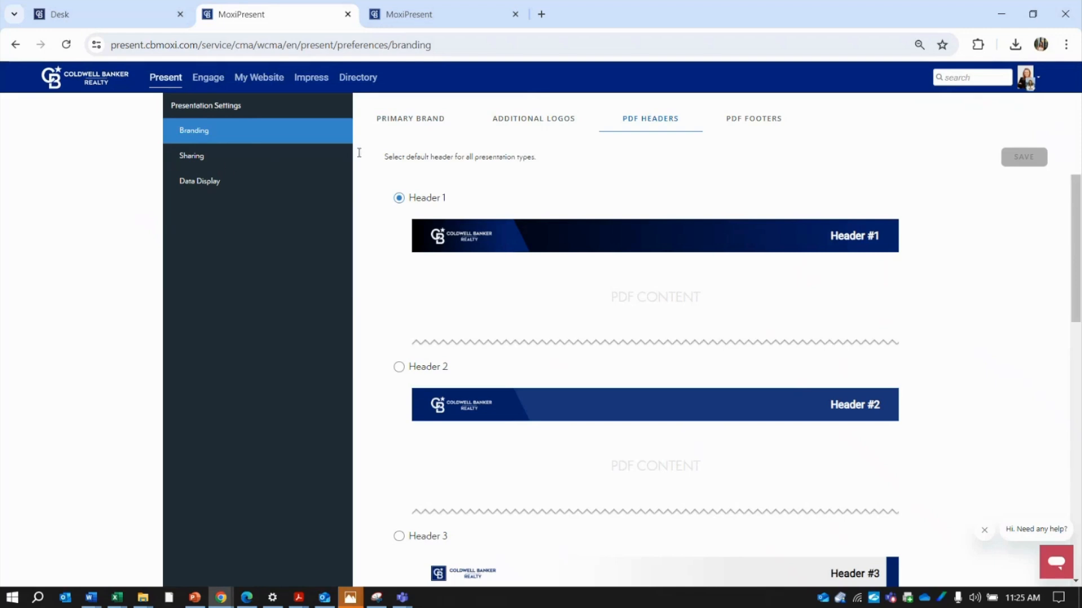
{"action": "left_click", "coordinate": [223, 161]}
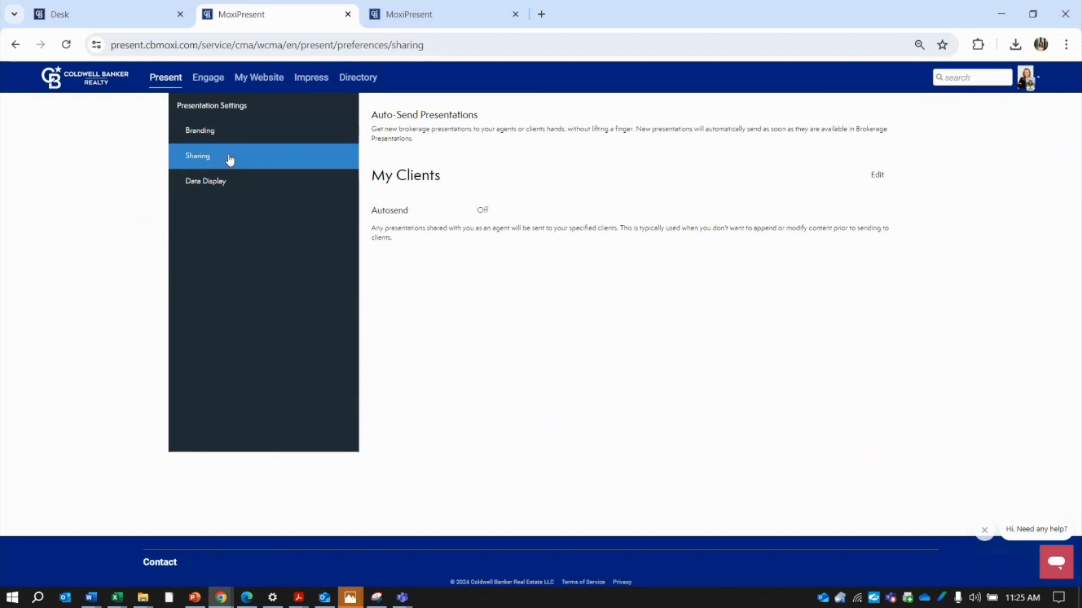
{"action": "left_click", "coordinate": [231, 181]}
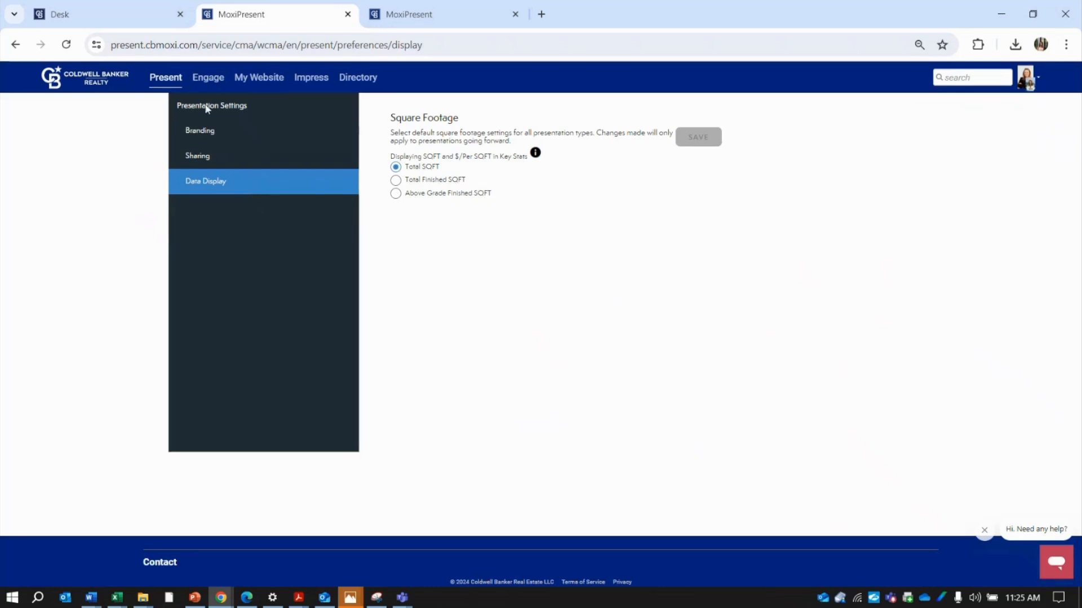
{"action": "left_click", "coordinate": [172, 82]}
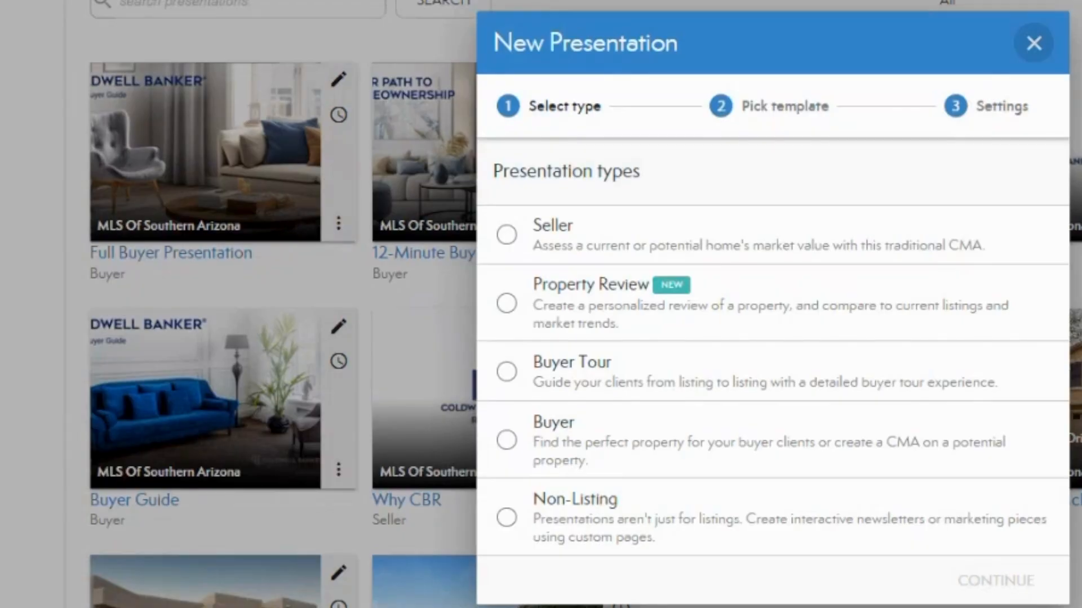
Choose Buyer as the new presentation's type and show the Coldwell Banker (parent company) Templates.
{"action": "left_click", "coordinate": [949, 454]}
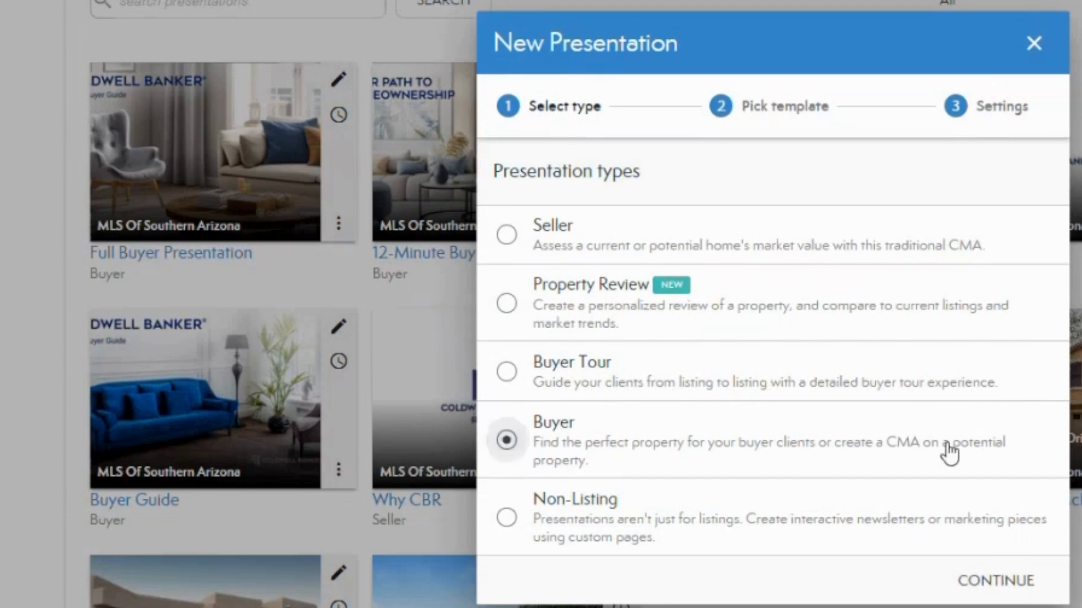
{"action": "left_click", "coordinate": [1018, 577]}
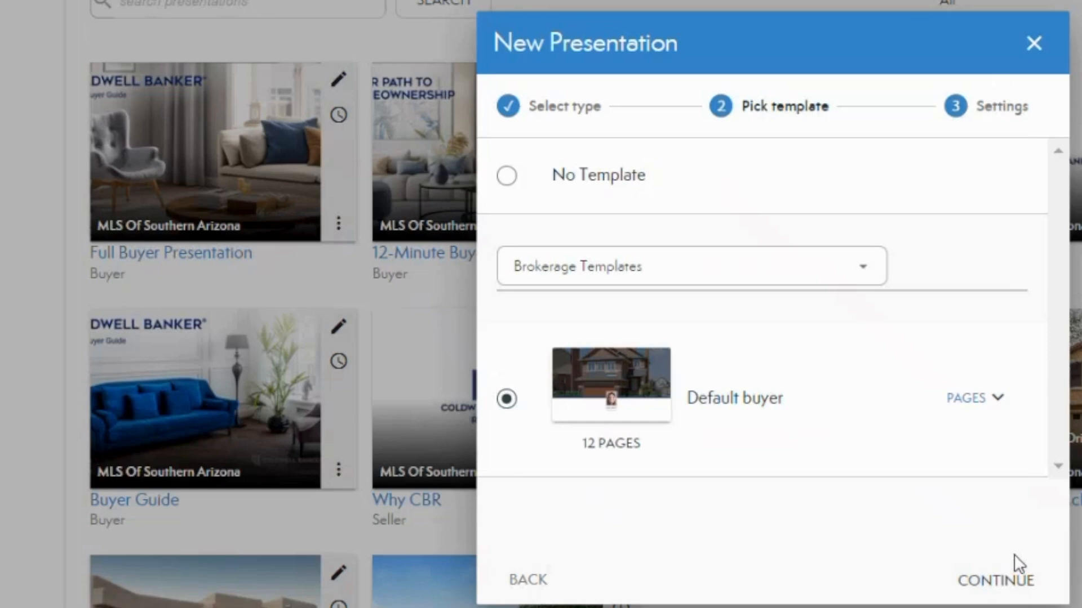
{"action": "left_click", "coordinate": [875, 268]}
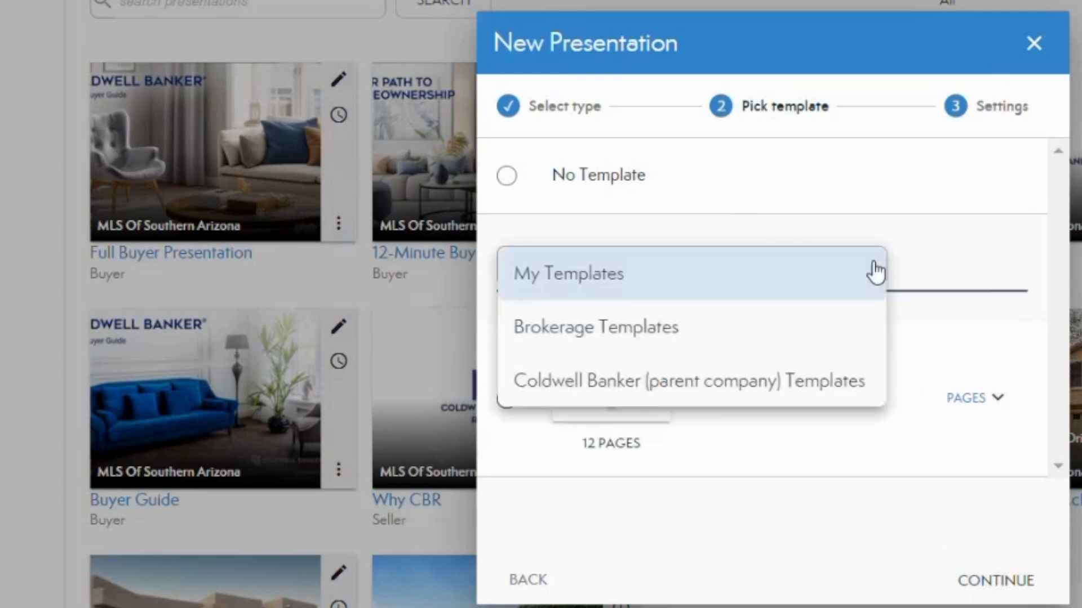
{"action": "left_click", "coordinate": [874, 391]}
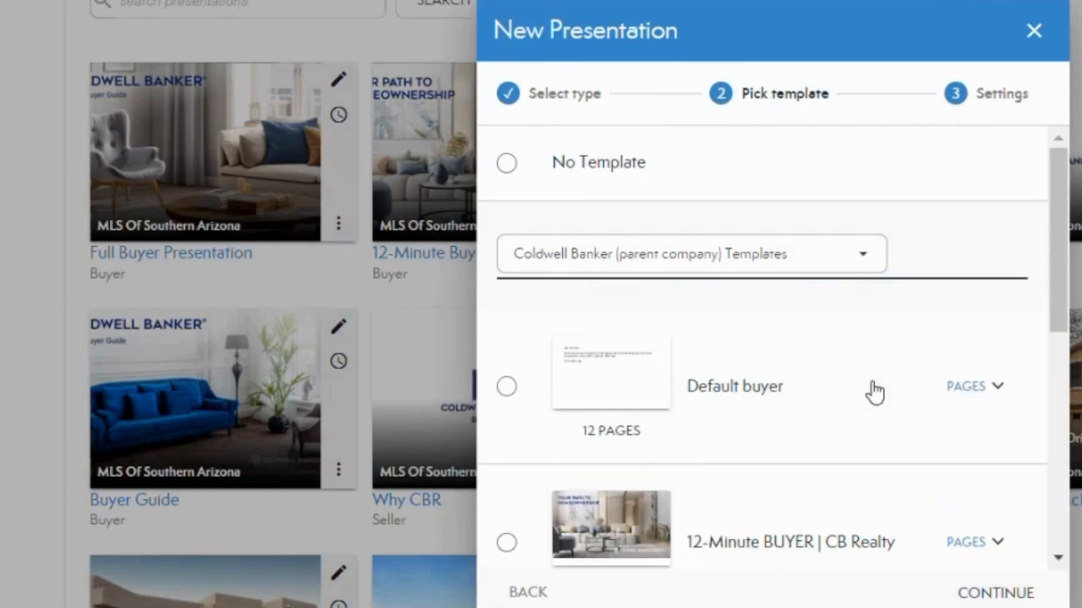
Pick the 12-Minute BUYER | CB Realty template and proceed to the presentation settings.
{"action": "scroll", "coordinate": [876, 388], "scroll_direction": "down", "scroll_amount": 5}
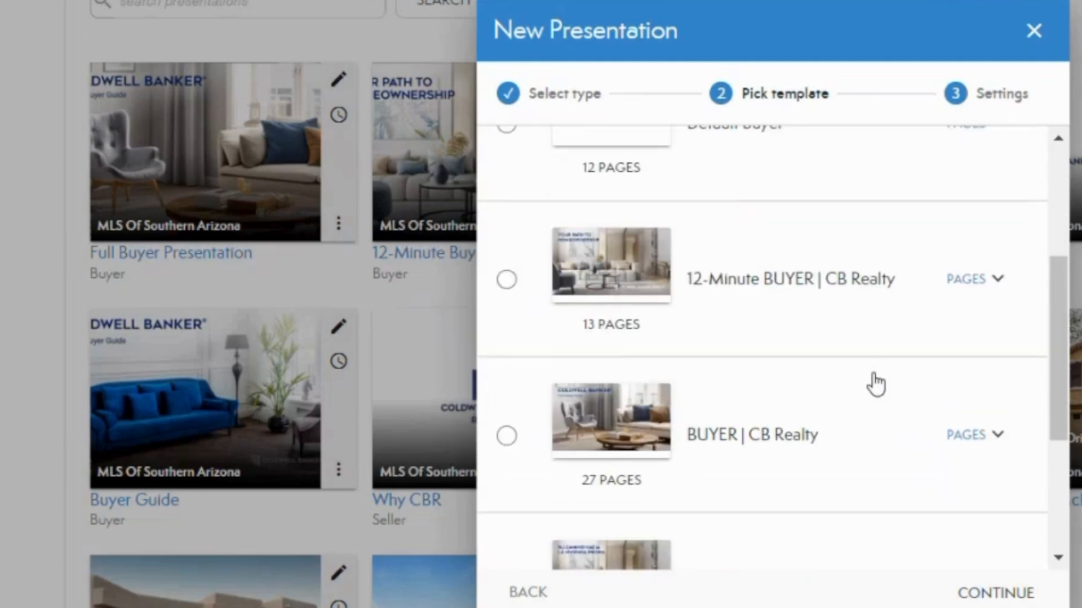
{"action": "scroll", "coordinate": [876, 386], "scroll_direction": "down", "scroll_amount": 2}
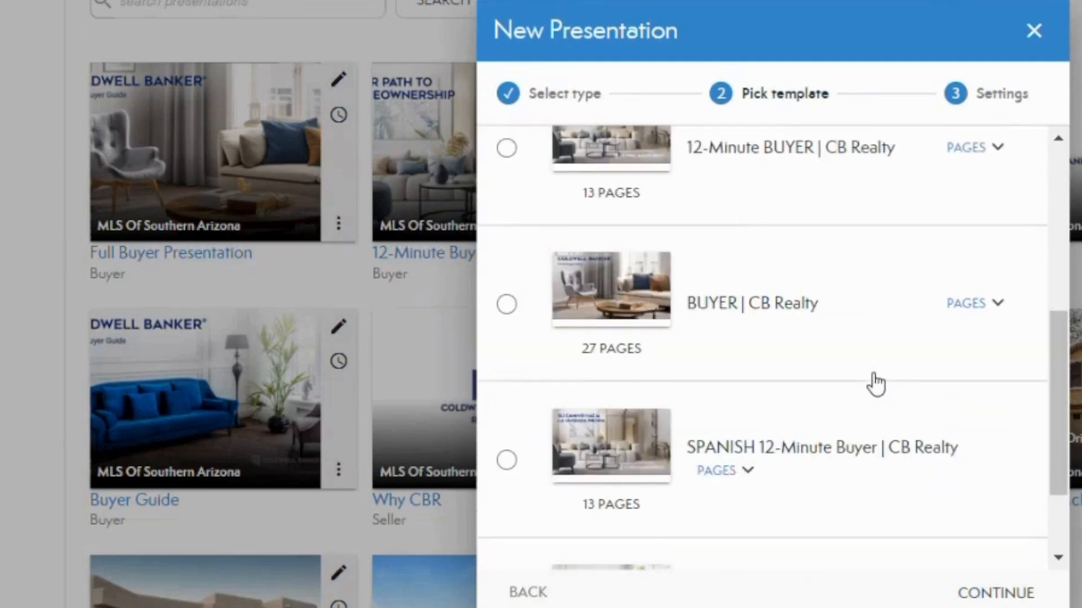
{"action": "scroll", "coordinate": [856, 214], "scroll_direction": "down", "scroll_amount": 2}
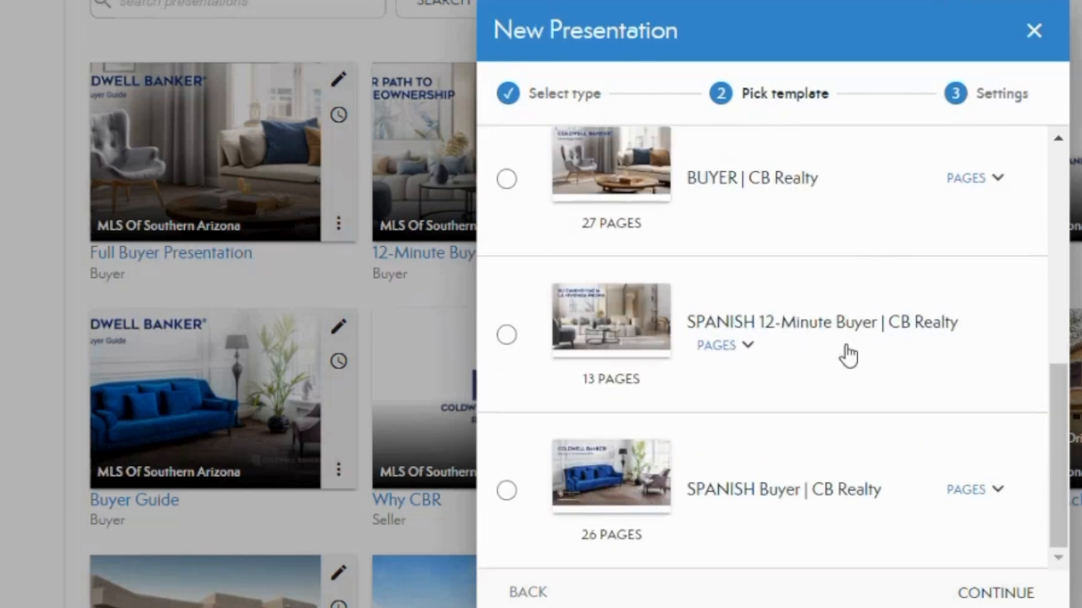
{"action": "scroll", "coordinate": [841, 388], "scroll_direction": "up", "scroll_amount": 4}
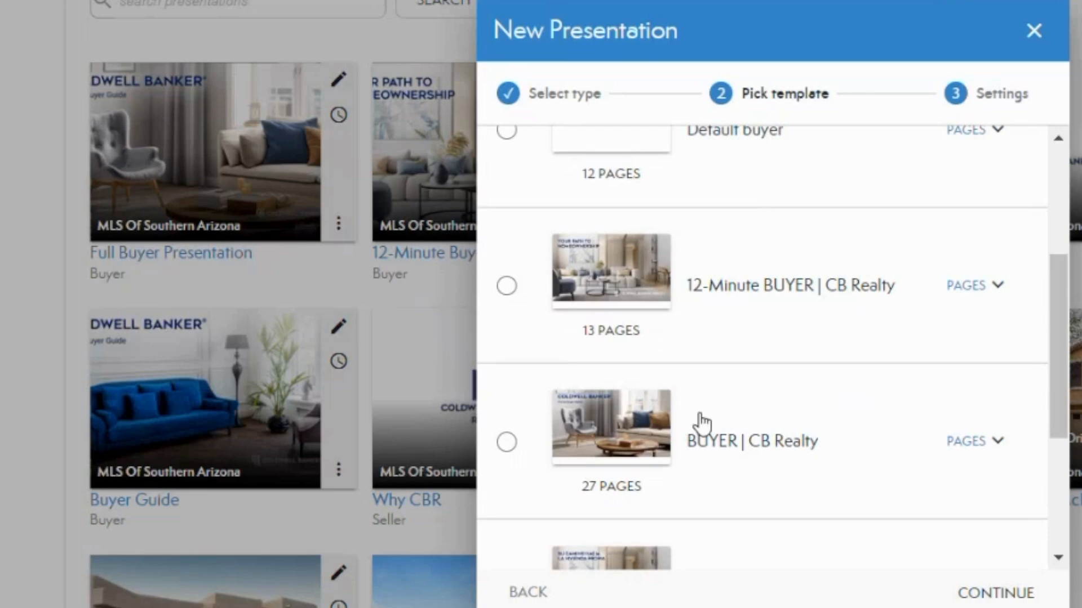
{"action": "left_click", "coordinate": [506, 287]}
{"action": "left_click", "coordinate": [994, 583]}
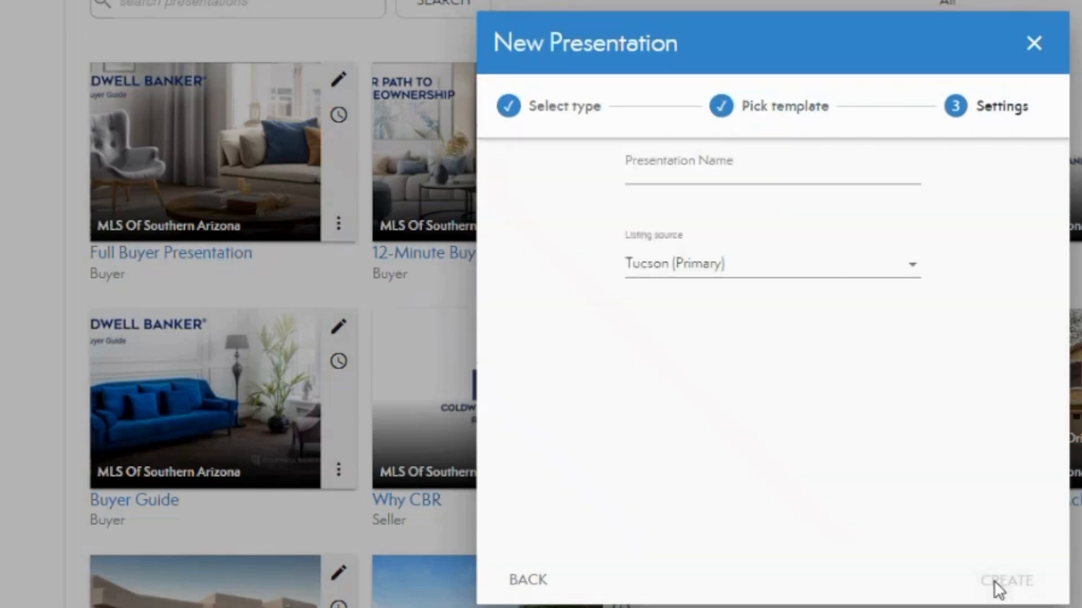
Name the presentation Buyer Guide and create it.
{"action": "left_click", "coordinate": [898, 186]}
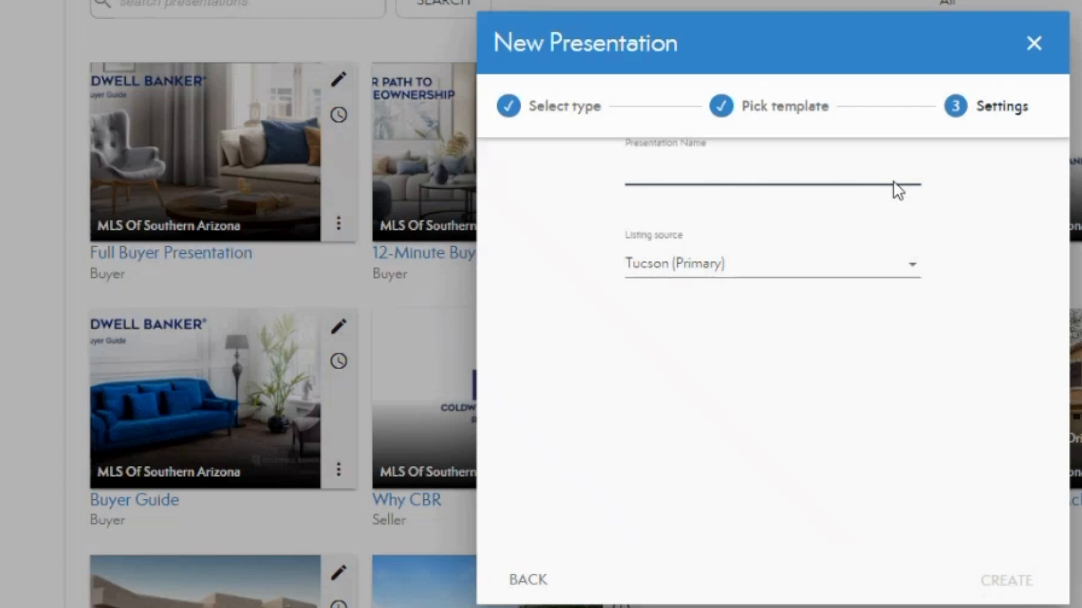
{"action": "type", "text": "B"}
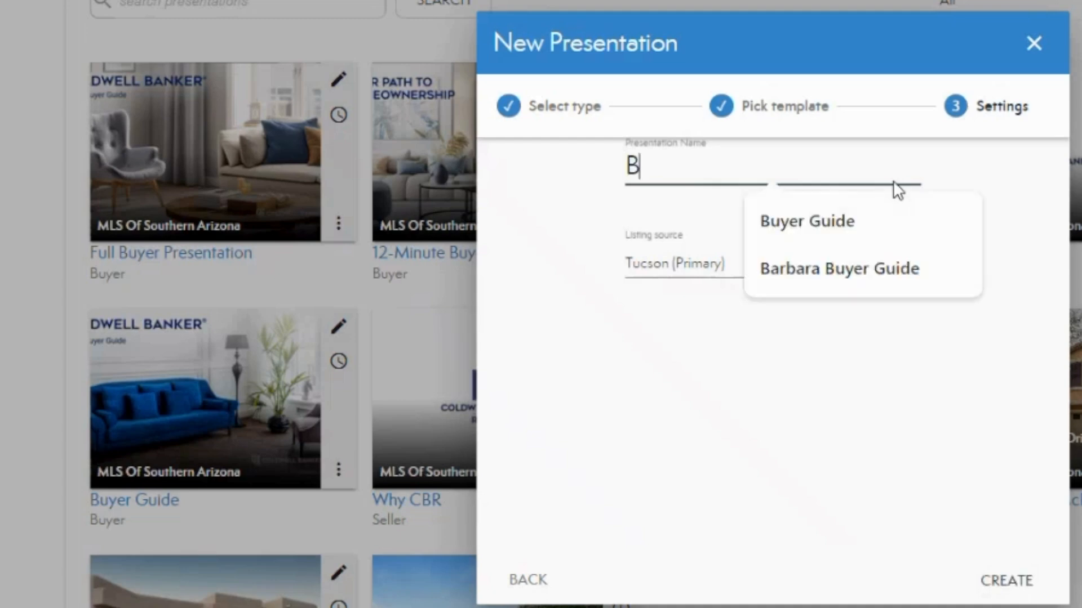
{"action": "type", "text": "uyer Guide"}
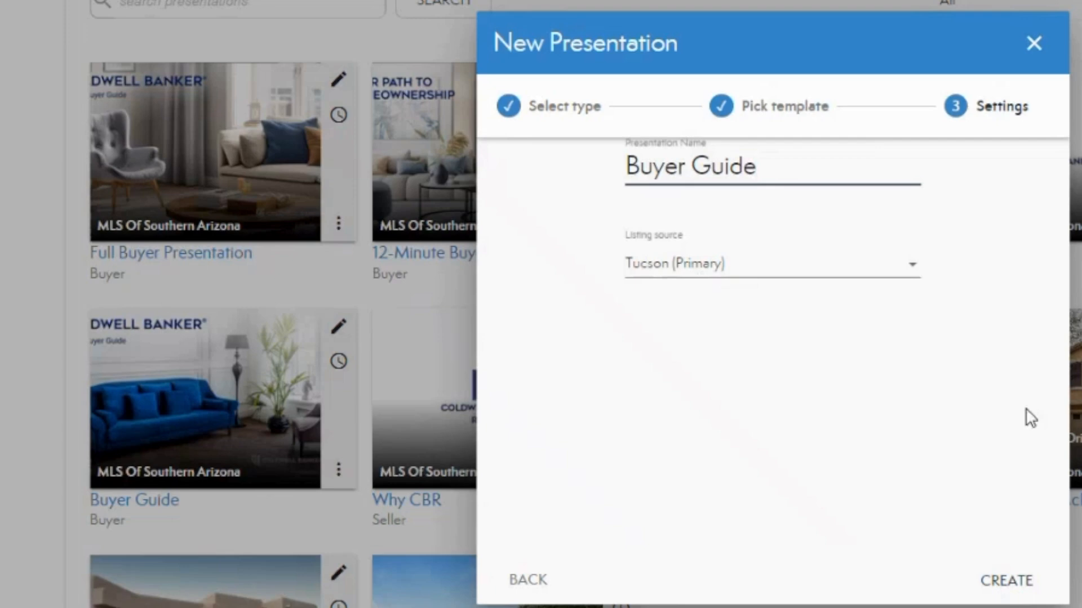
{"action": "left_click", "coordinate": [1020, 583]}
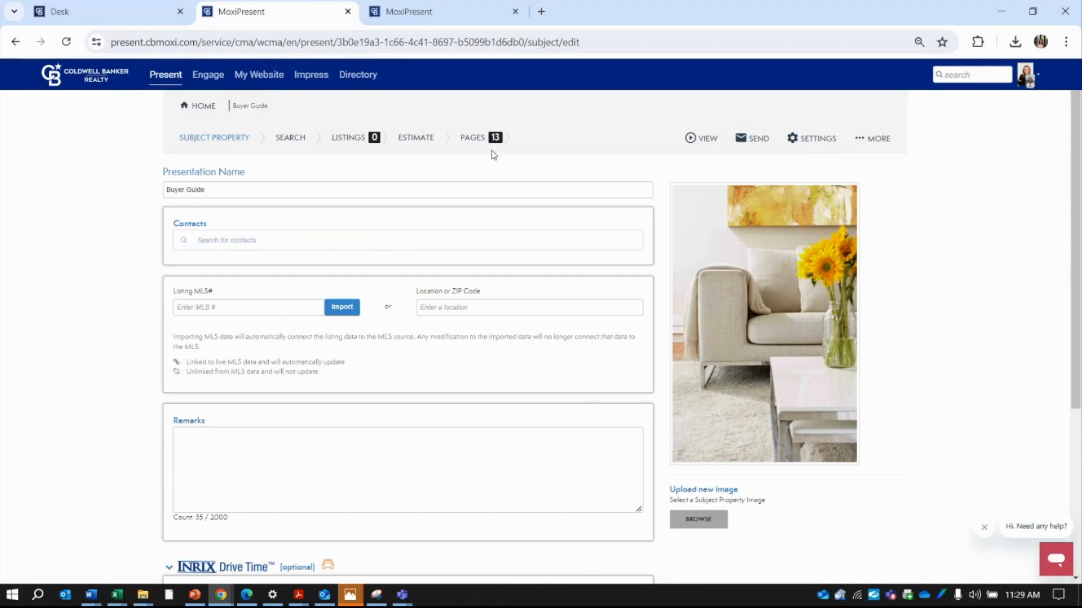
Reorder the presentation's pages so that FULL-SERVICE SUPPORT directly follows INVALUABLE SUPPORT.
{"action": "left_click", "coordinate": [472, 141]}
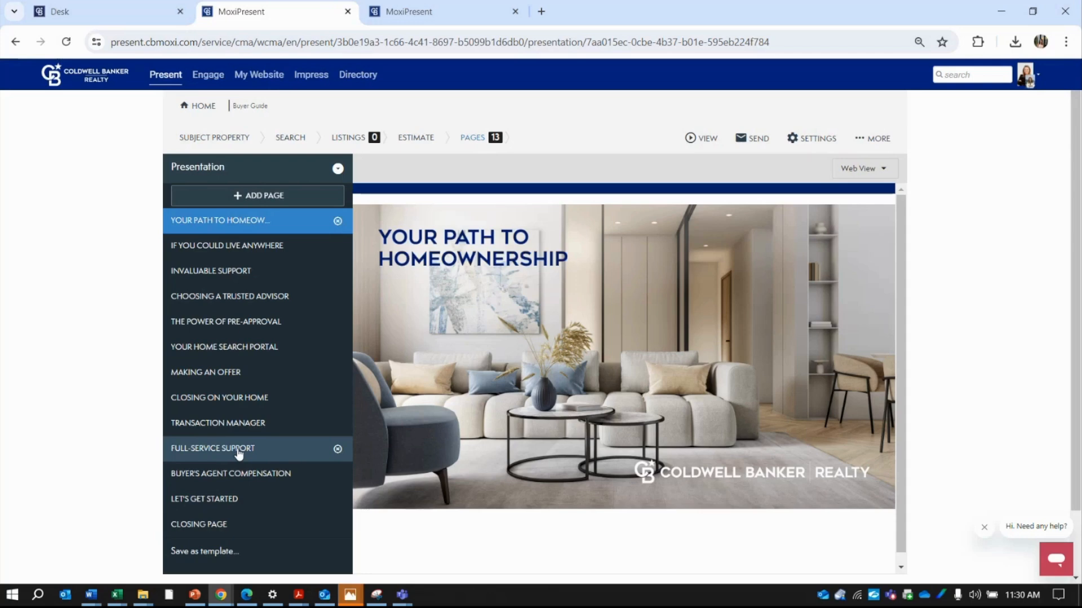
{"action": "left_click_drag", "start_coordinate": [239, 455], "coordinate": [239, 292]}
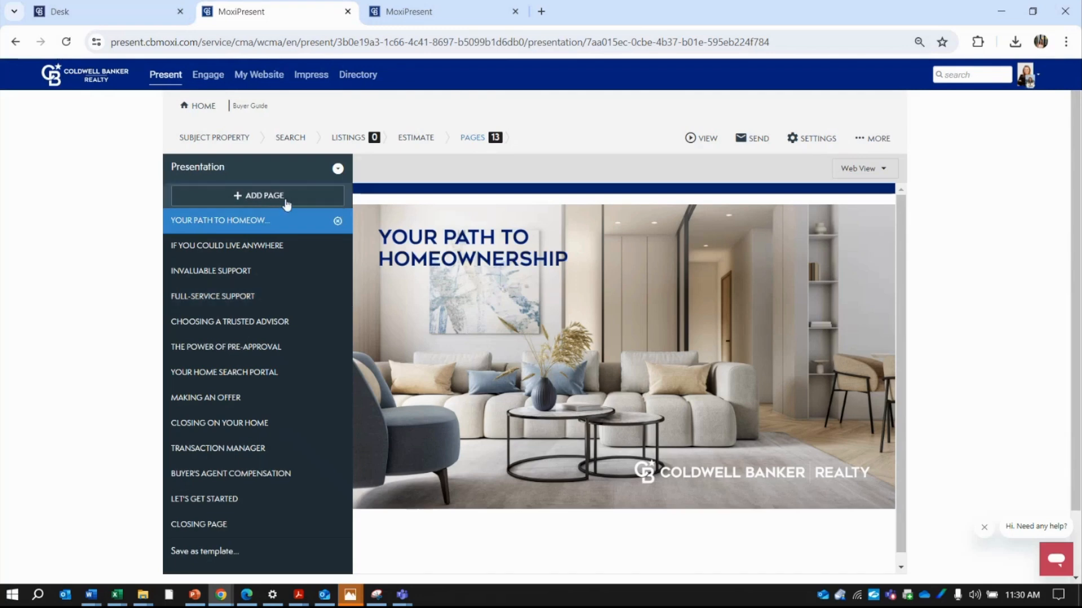
Add the Cover Page from the library's Report Pages to the presentation.
{"action": "left_click", "coordinate": [261, 195]}
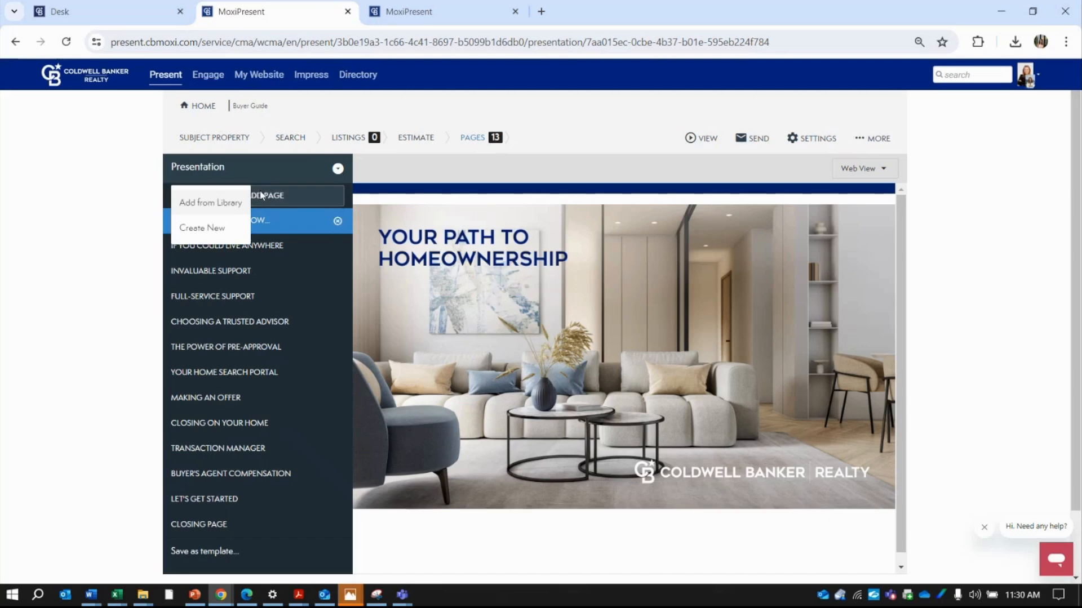
{"action": "left_click", "coordinate": [207, 208]}
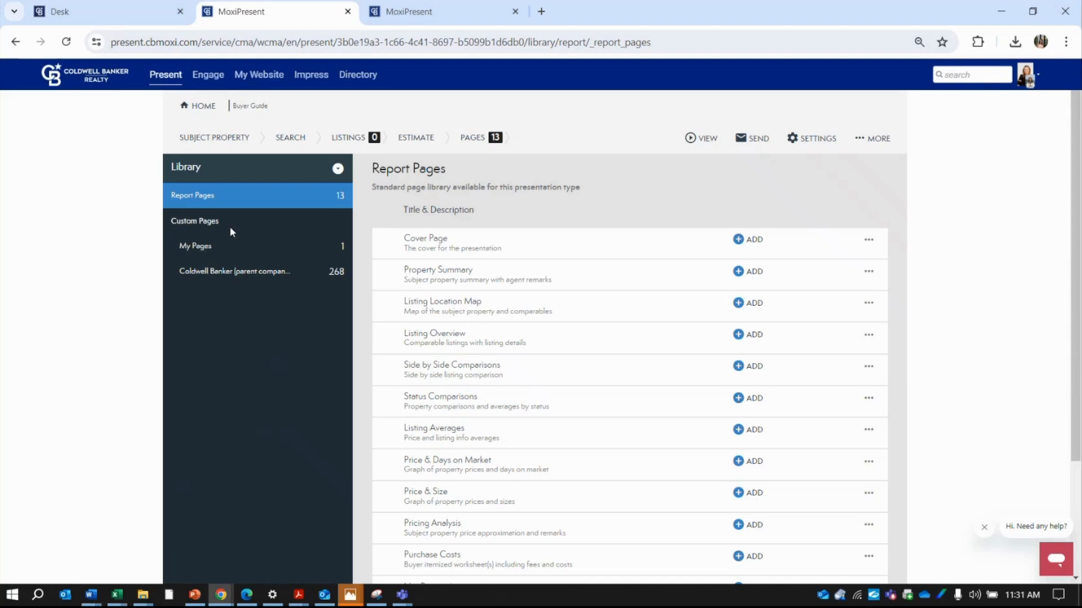
{"action": "left_click", "coordinate": [754, 240]}
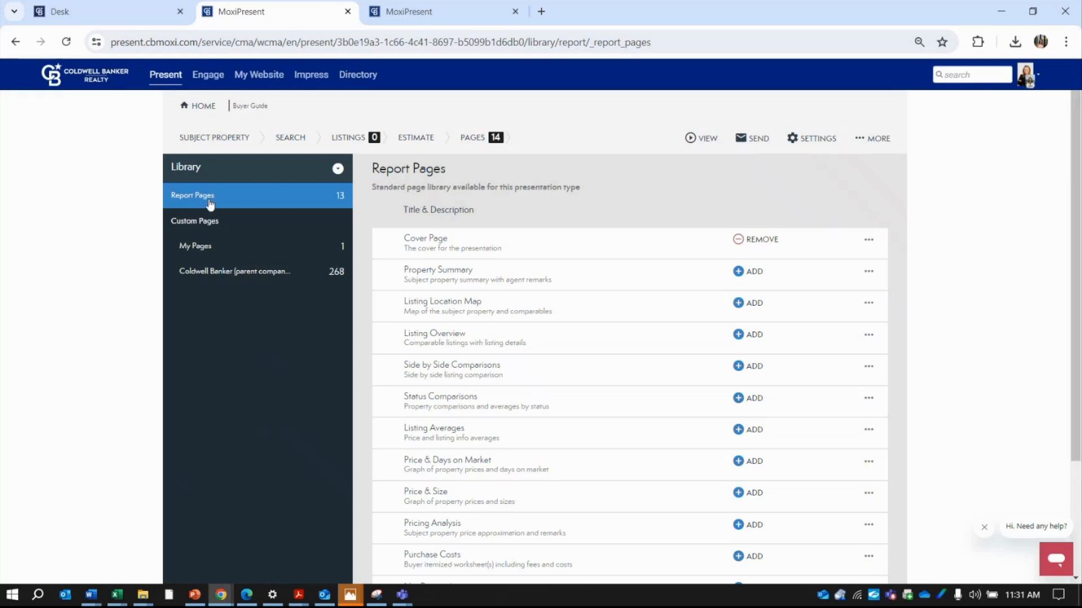
Add the YOUR SEARCH BEGINS and CHOOSING A TRUSTED ADVISOR pages from the parent company's BUYER folder and return to the presentation's page list.
{"action": "left_click", "coordinate": [229, 274]}
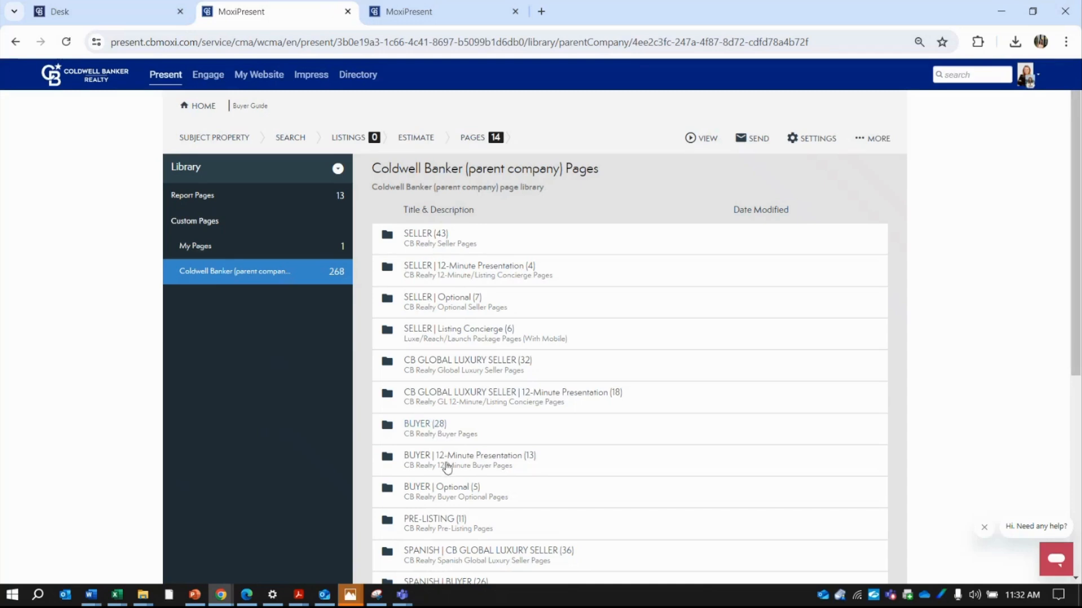
{"action": "left_click", "coordinate": [439, 424]}
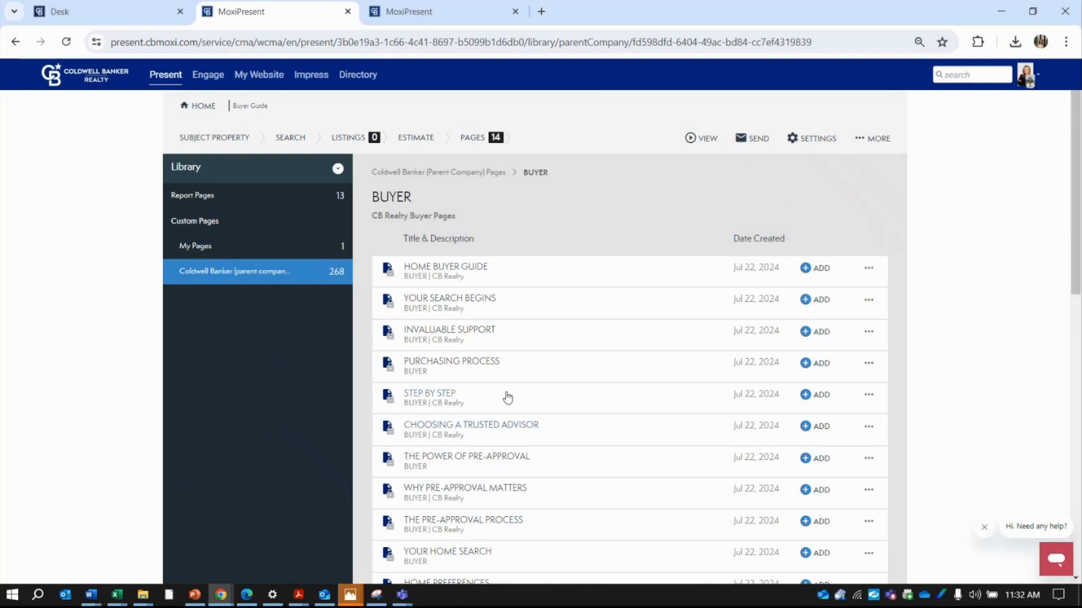
{"action": "left_click", "coordinate": [808, 301]}
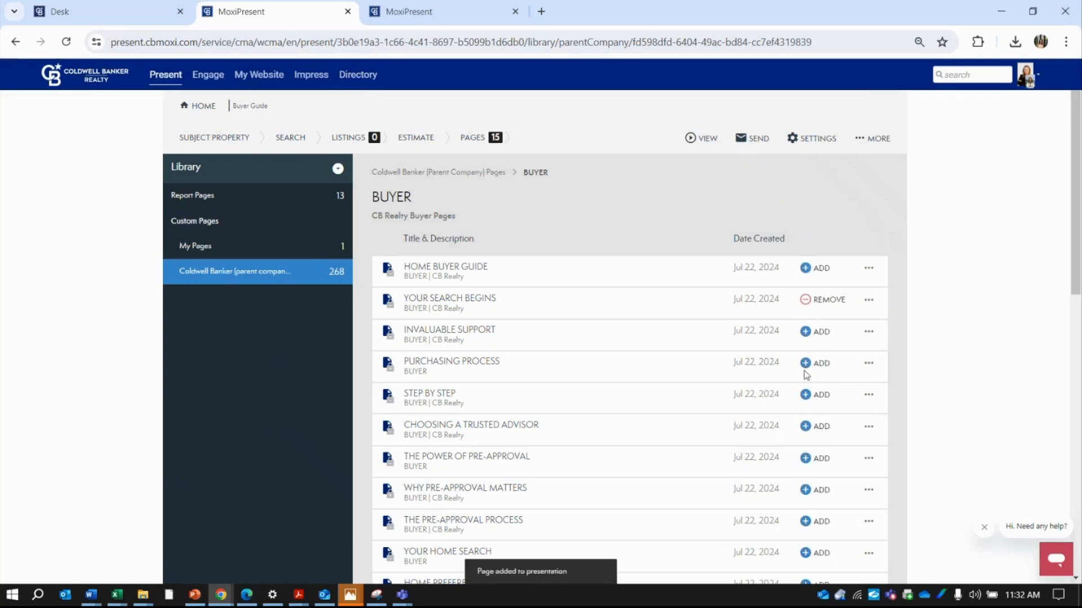
{"action": "scroll", "coordinate": [808, 377], "scroll_direction": "down", "scroll_amount": 1}
{"action": "left_click", "coordinate": [805, 356]}
{"action": "scroll", "coordinate": [799, 365], "scroll_direction": "up", "scroll_amount": 1}
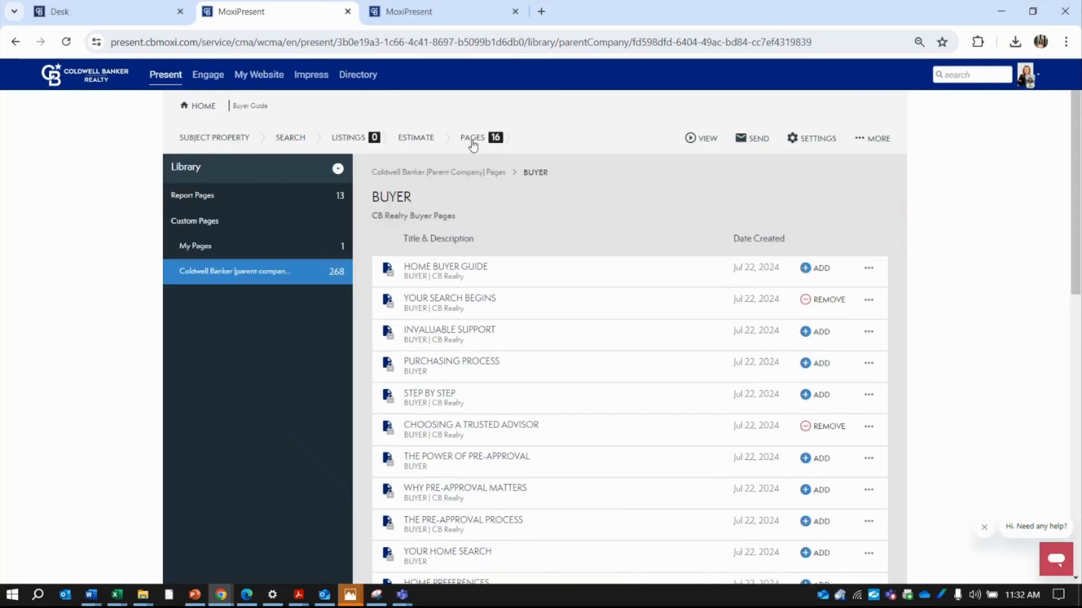
{"action": "left_click", "coordinate": [472, 142]}
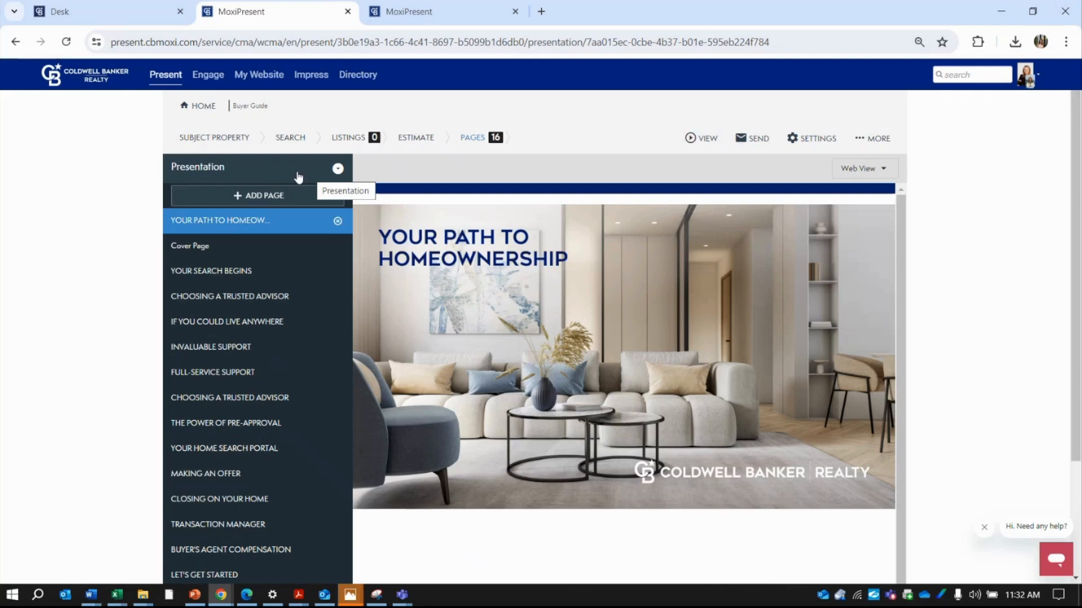
View the options for creating a new presentation page and close them without choosing one.
{"action": "left_click", "coordinate": [253, 198]}
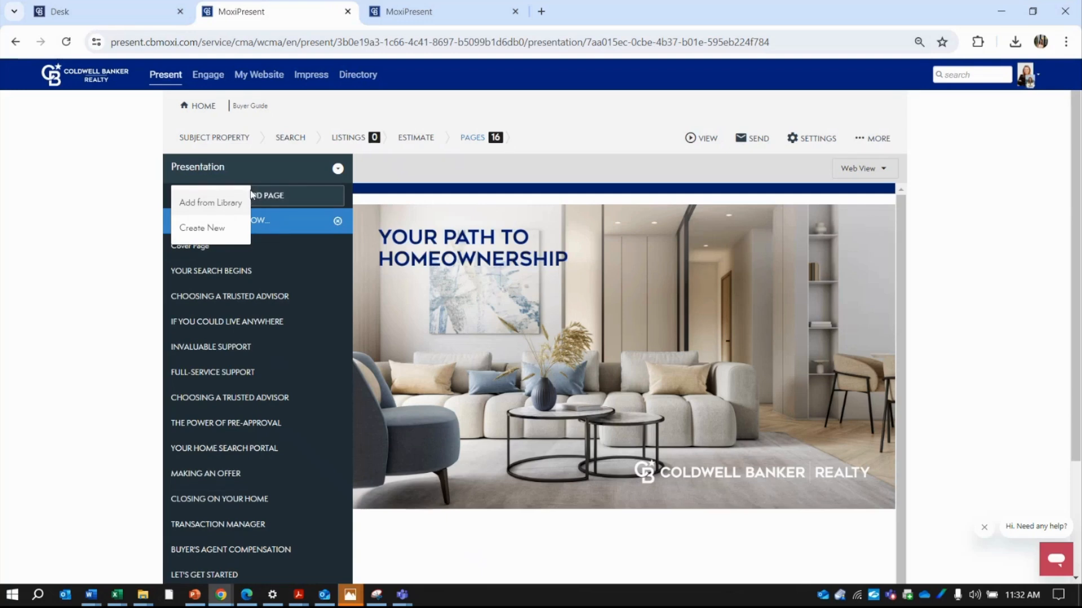
{"action": "left_click", "coordinate": [227, 229]}
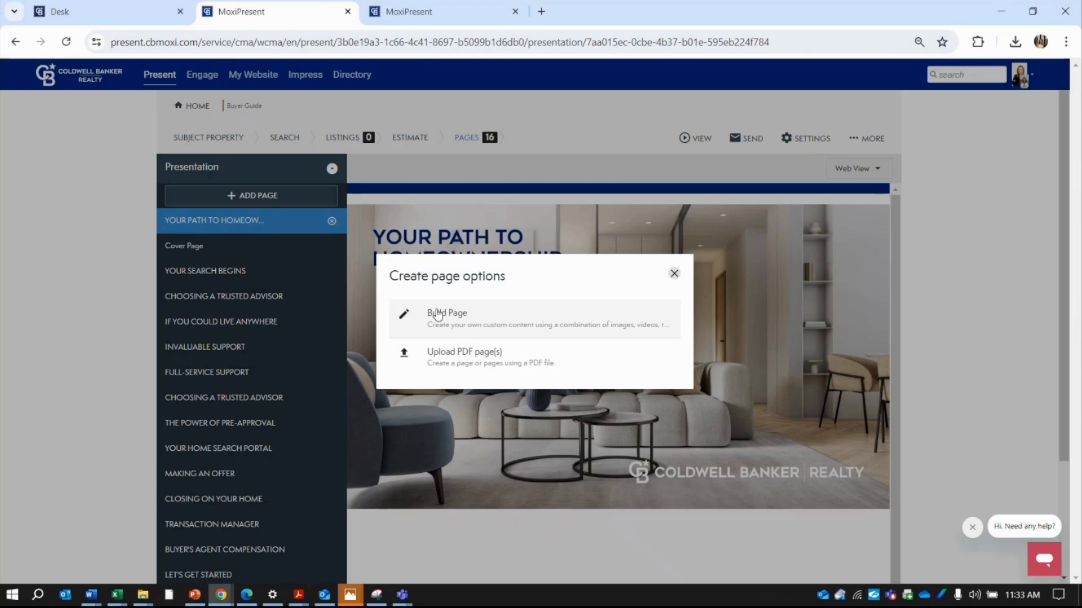
{"action": "left_click", "coordinate": [674, 275]}
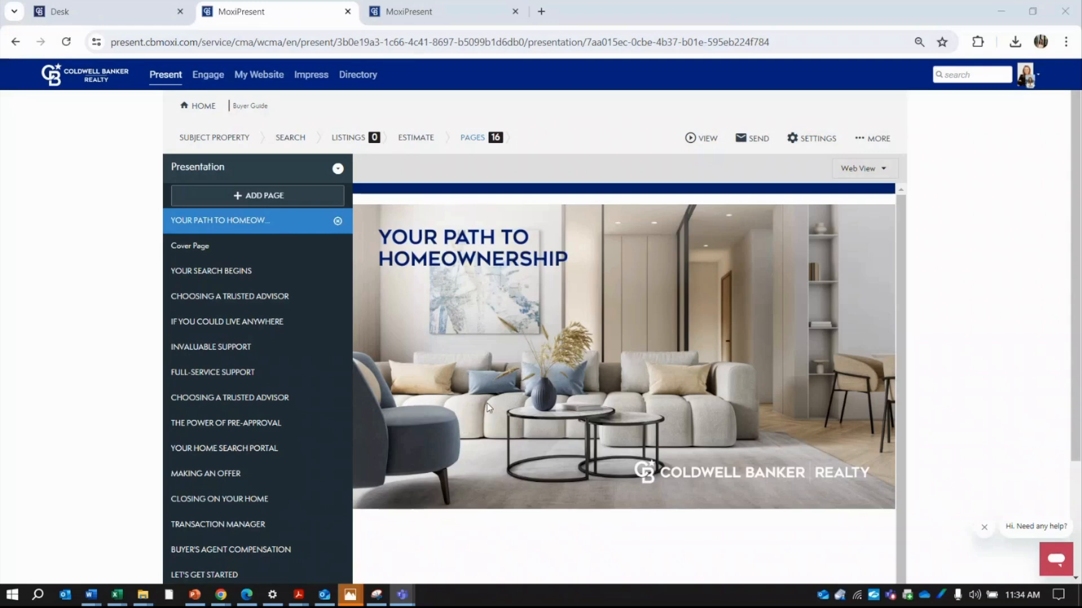
View the options for saving the Buyer Guide as a template and close them without saving.
{"action": "scroll", "coordinate": [431, 371], "scroll_direction": "down", "scroll_amount": 1}
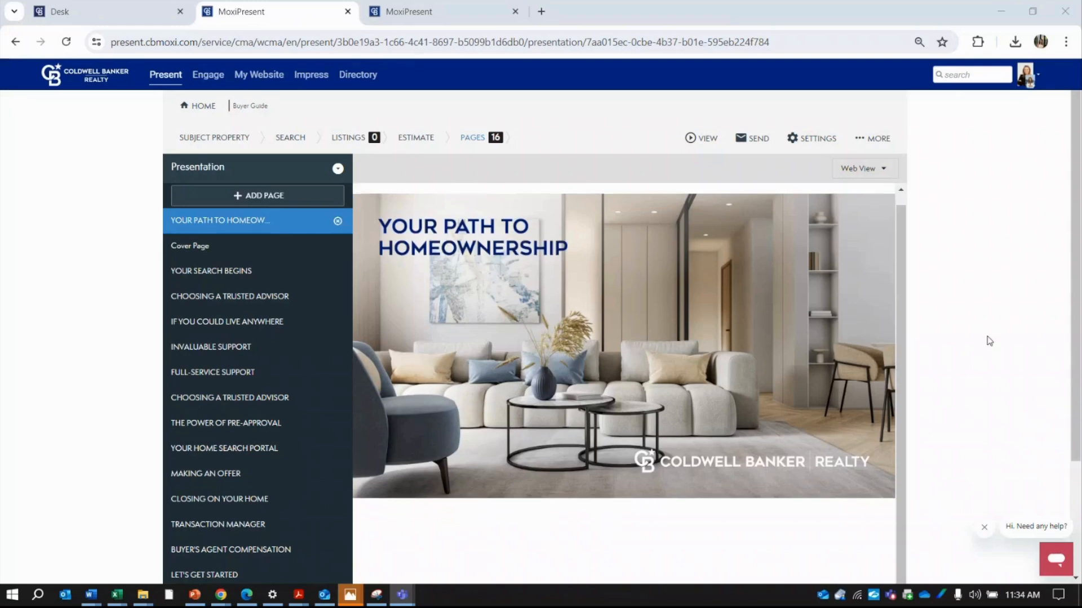
{"action": "scroll", "coordinate": [990, 355], "scroll_direction": "down", "scroll_amount": 3}
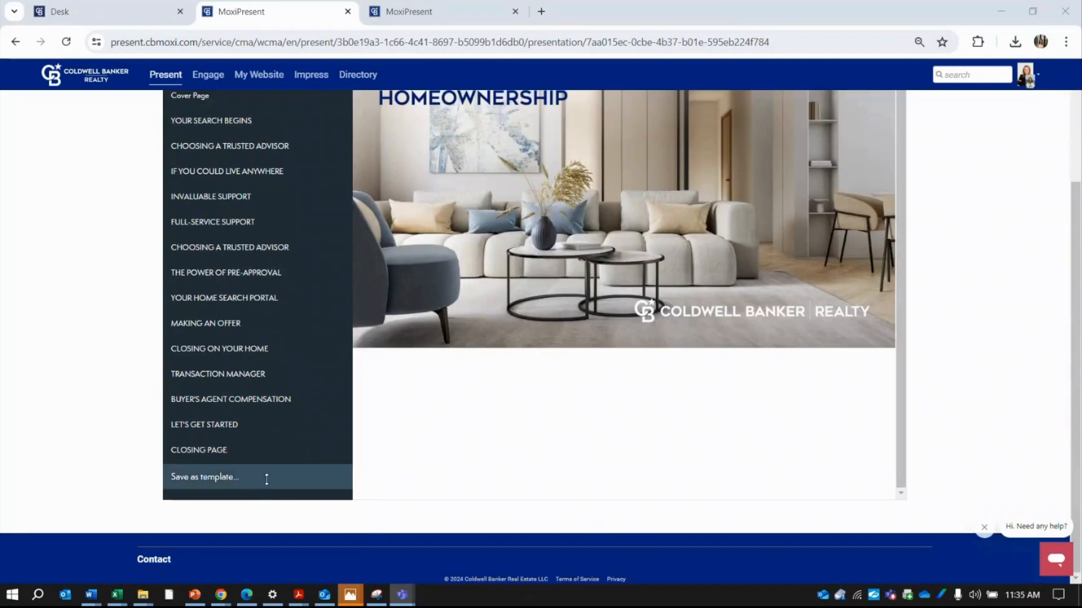
{"action": "left_click", "coordinate": [234, 478]}
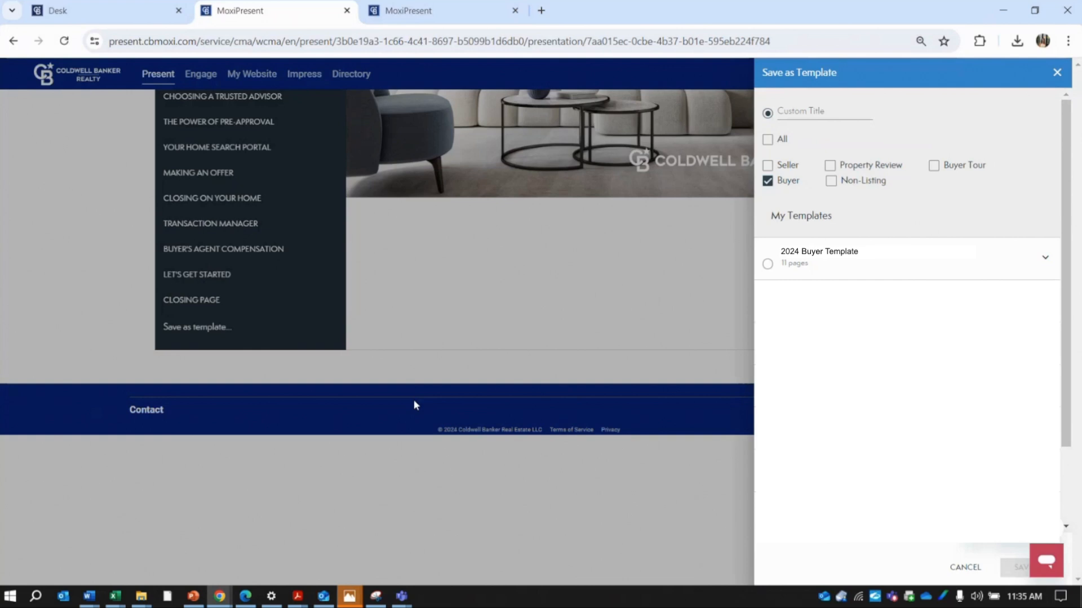
{"action": "left_click", "coordinate": [413, 405]}
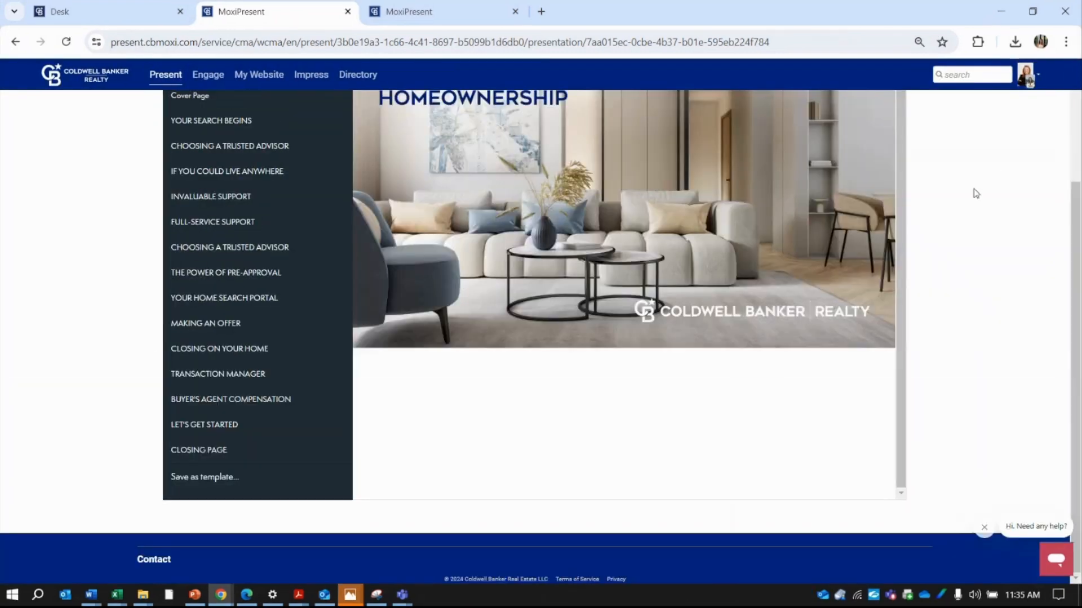
Move the Cover Page above YOUR PATH TO HOMEOWNERSHIP so that it opens the presentation.
{"action": "scroll", "coordinate": [698, 315], "scroll_direction": "up", "scroll_amount": 5}
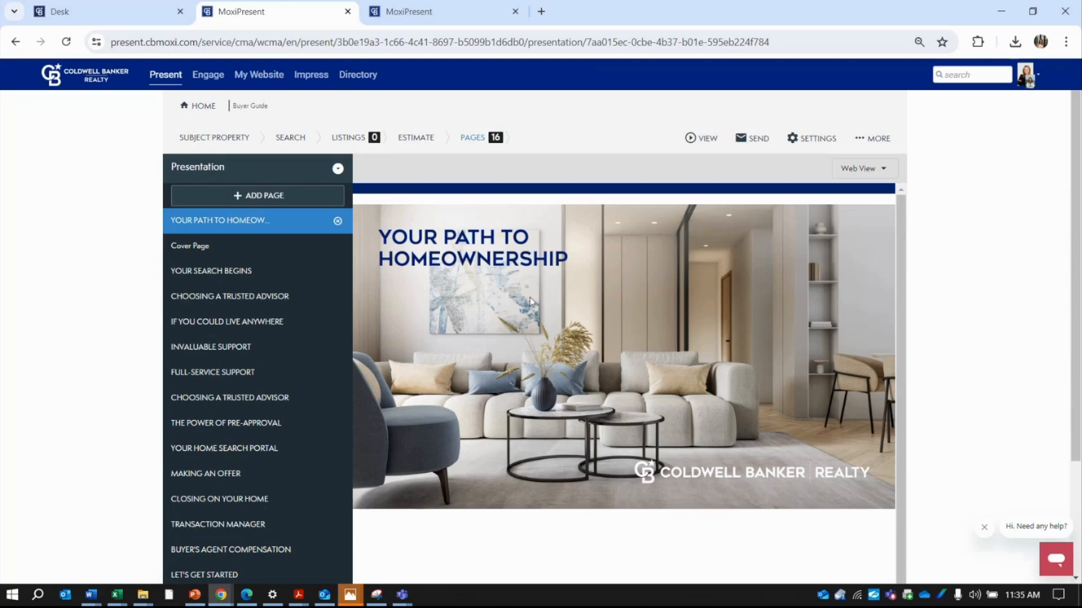
{"action": "left_click_drag", "start_coordinate": [236, 251], "coordinate": [232, 219]}
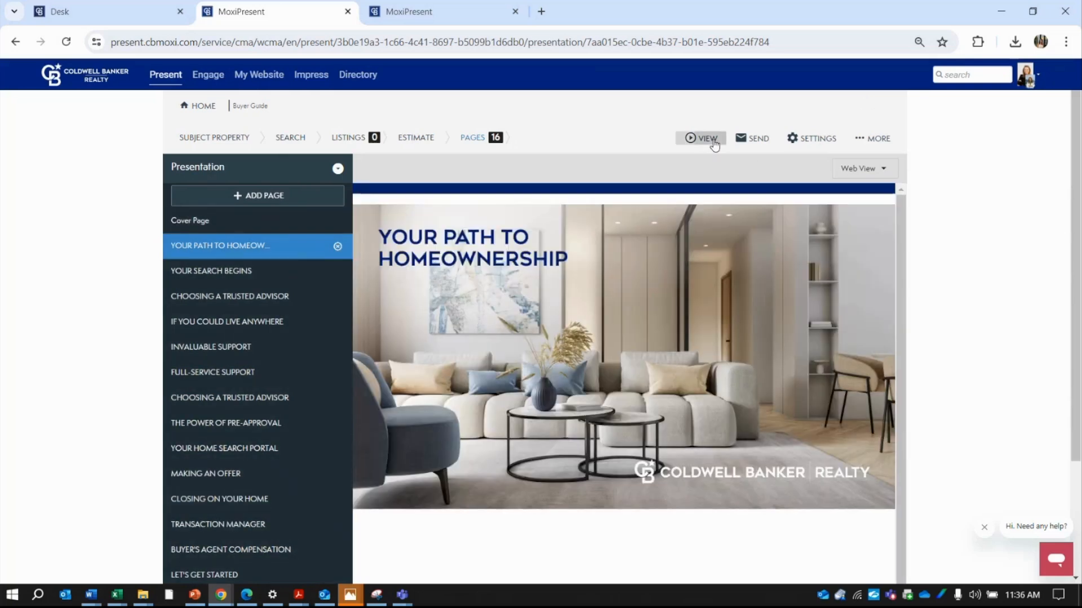
View the Buyer Guide as a web presentation and generate its portrait print version.
{"action": "left_click", "coordinate": [715, 145]}
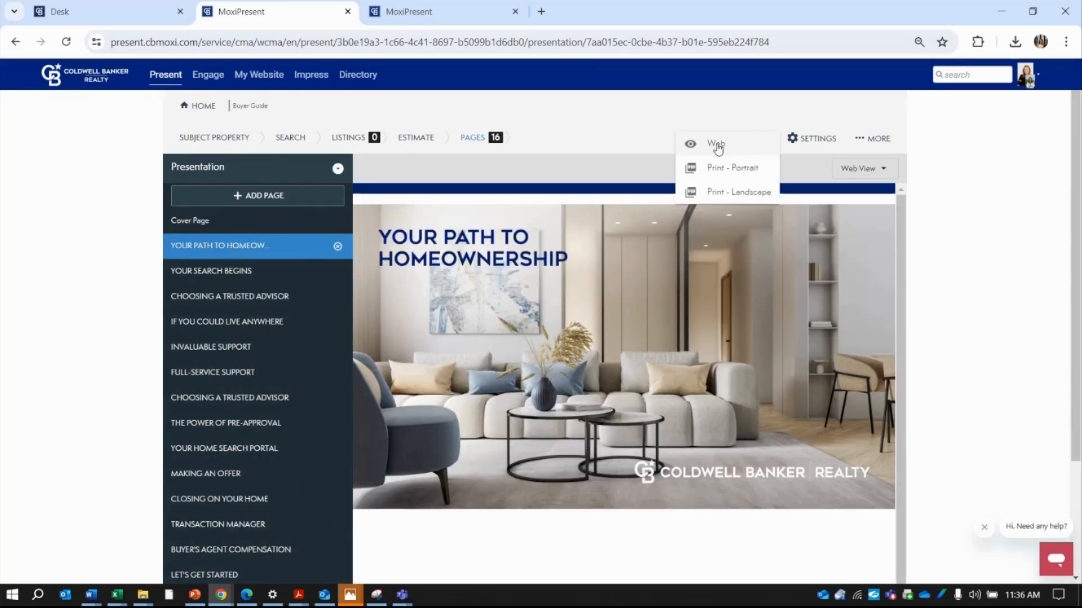
{"action": "left_click", "coordinate": [717, 145]}
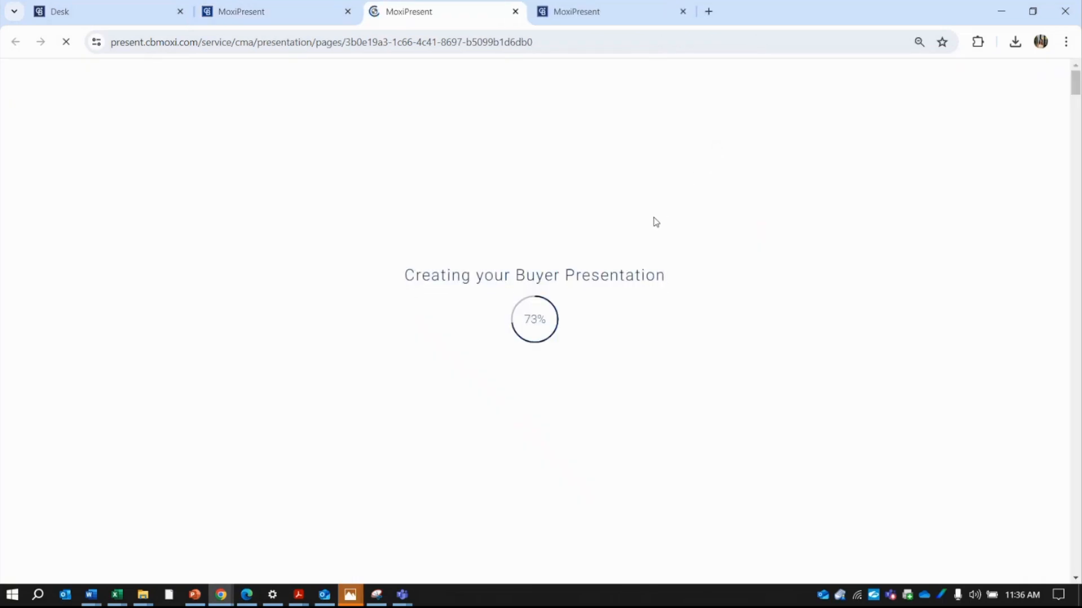
{"action": "left_click", "coordinate": [313, 13]}
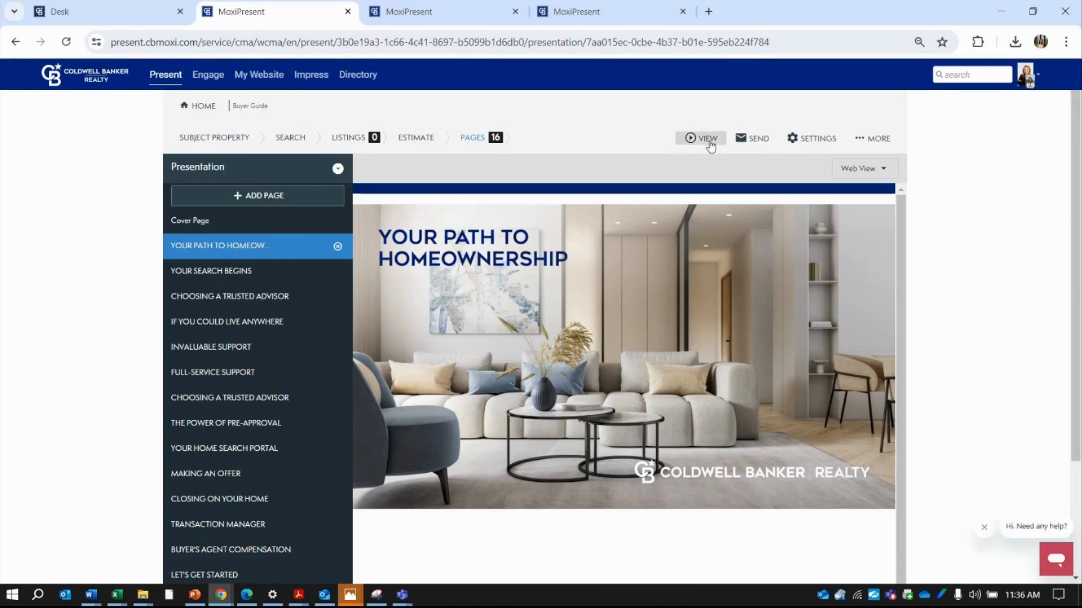
{"action": "left_click", "coordinate": [709, 144]}
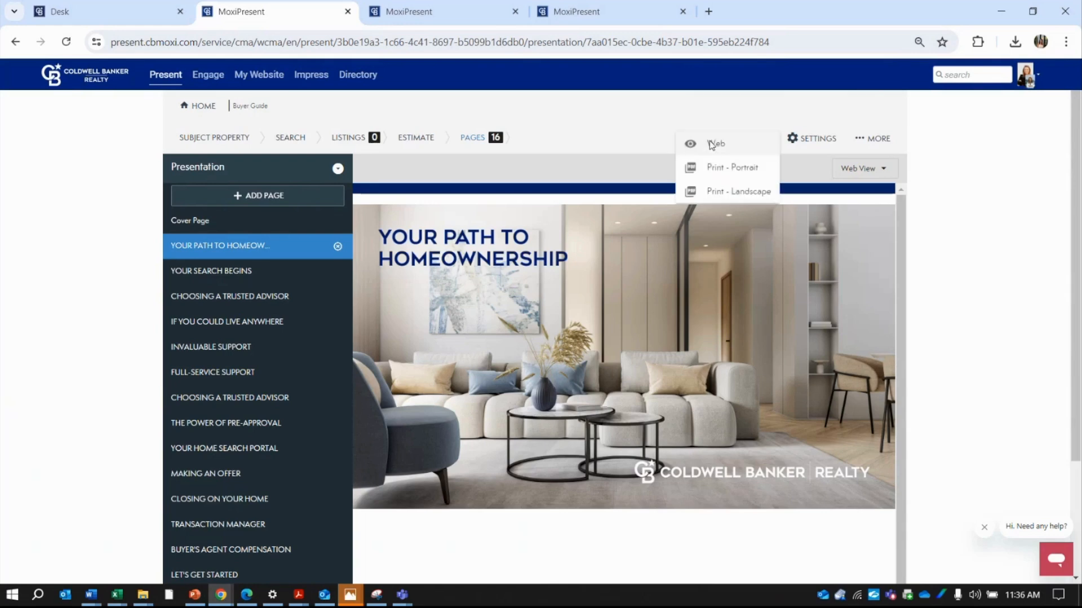
{"action": "left_click", "coordinate": [717, 169]}
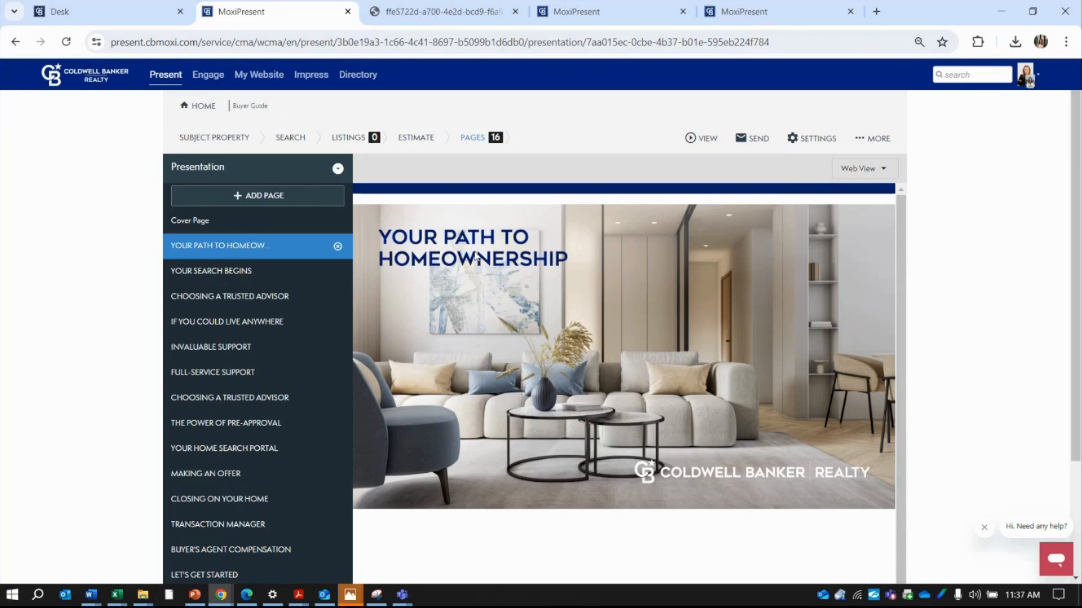
View the options for emailing the Buyer Guide and cancel without sending it.
{"action": "left_click", "coordinate": [749, 138]}
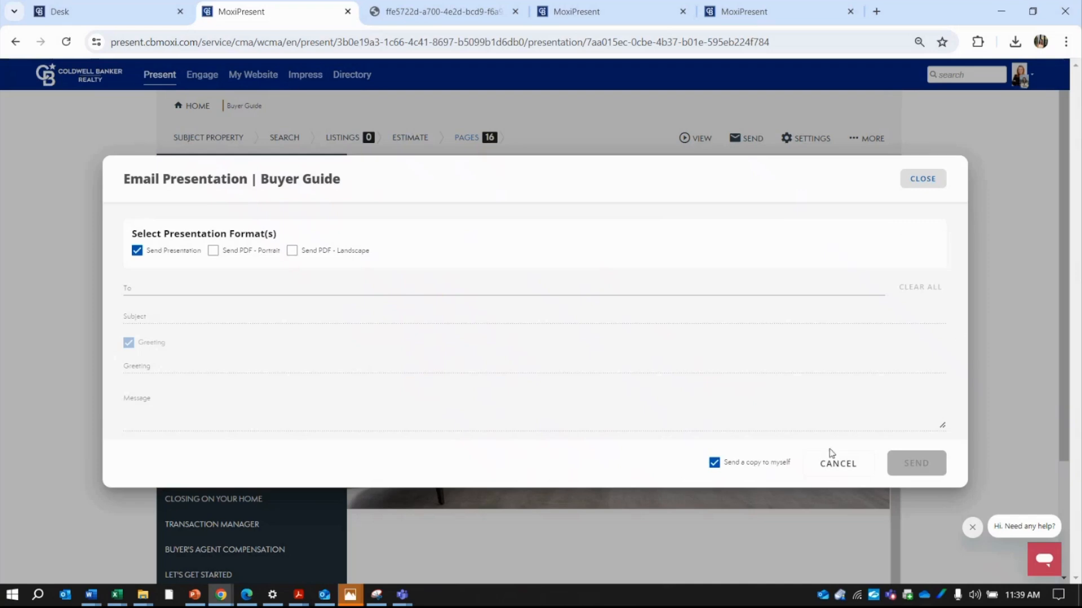
{"action": "left_click", "coordinate": [853, 473]}
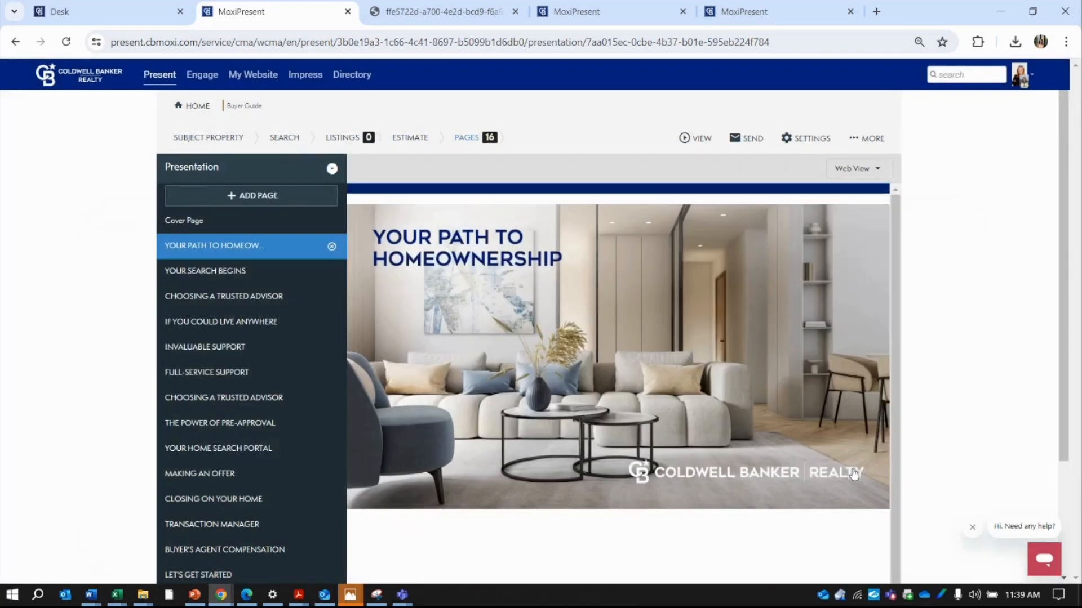
Return to the presentations home page and start a new presentation of the Buyer Tour type.
{"action": "left_click", "coordinate": [192, 107]}
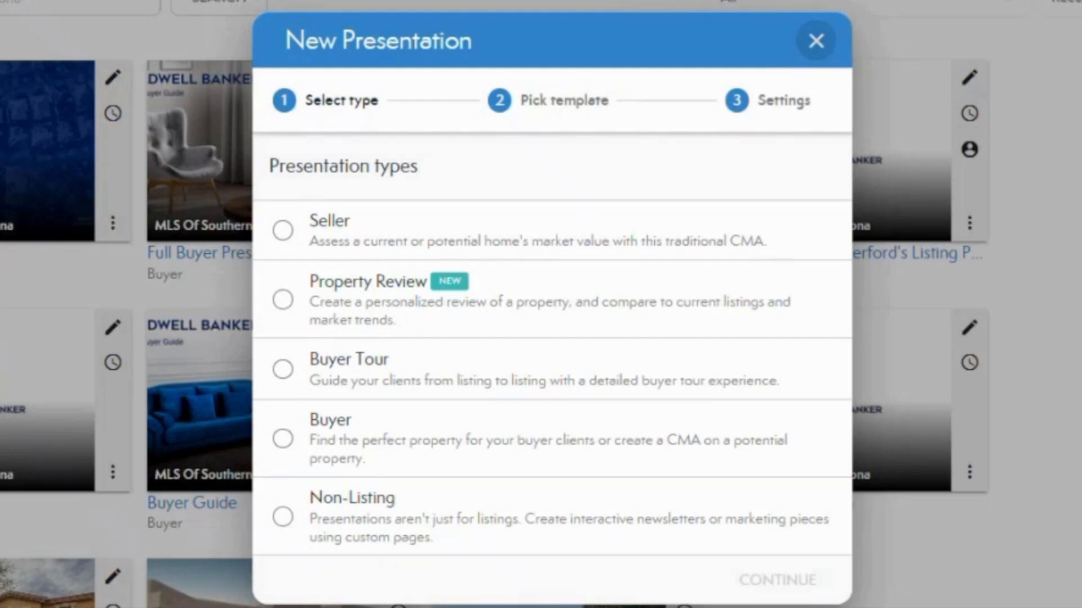
{"action": "left_click", "coordinate": [572, 373]}
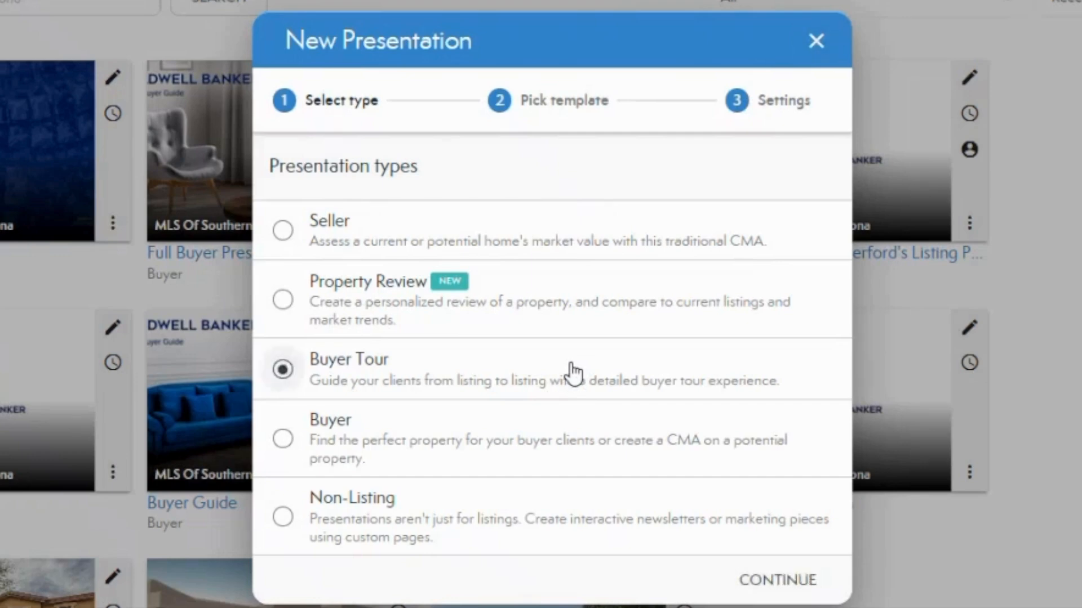
{"action": "left_click", "coordinate": [799, 589]}
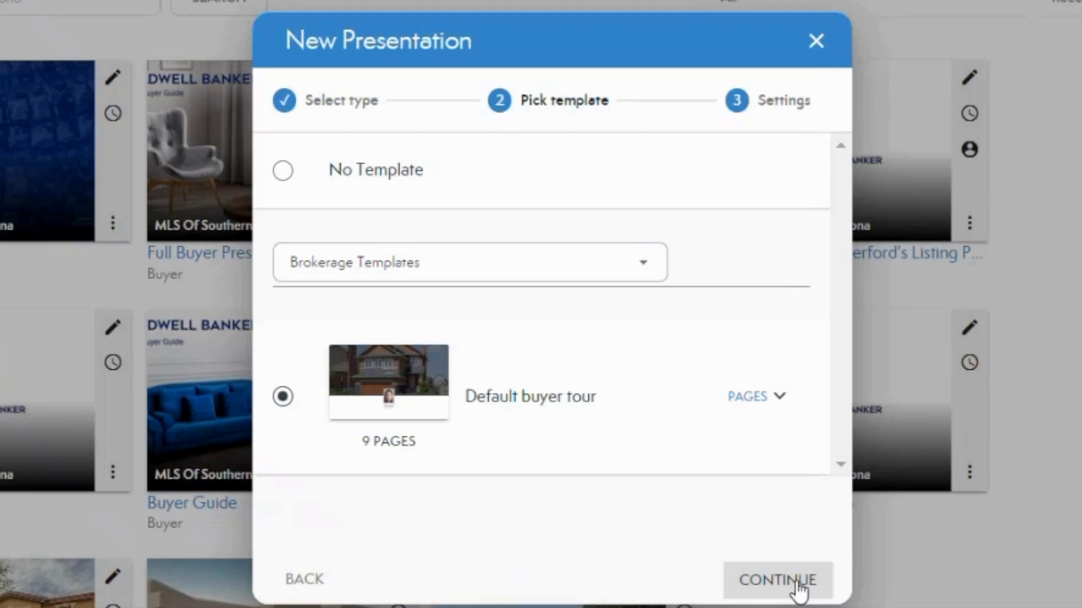
Choose the Default buyer tour template from the Coldwell Banker (parent company) Templates.
{"action": "left_click", "coordinate": [569, 264]}
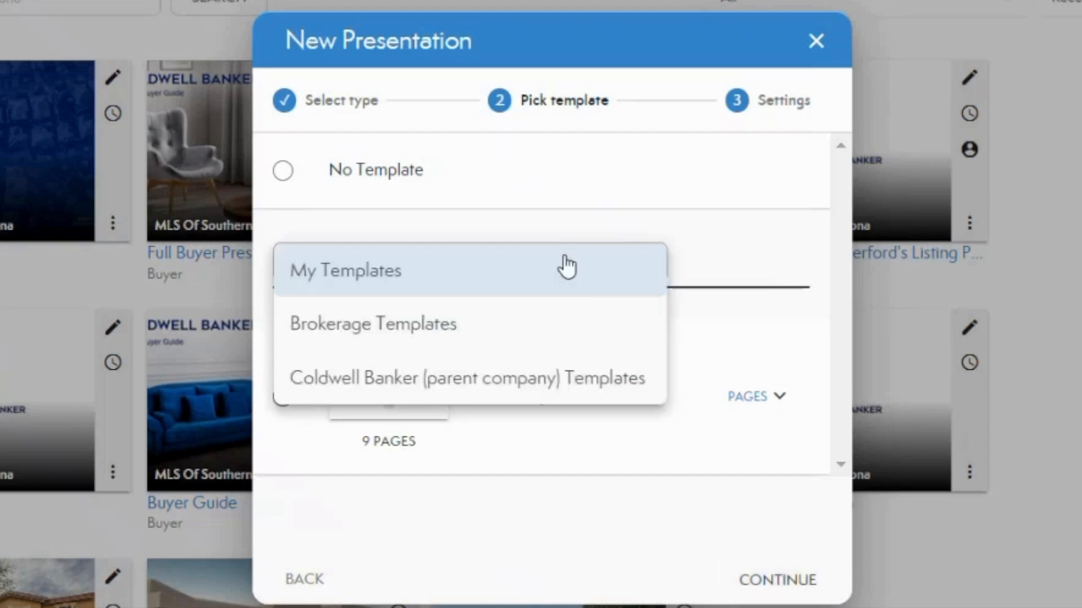
{"action": "left_click", "coordinate": [408, 389]}
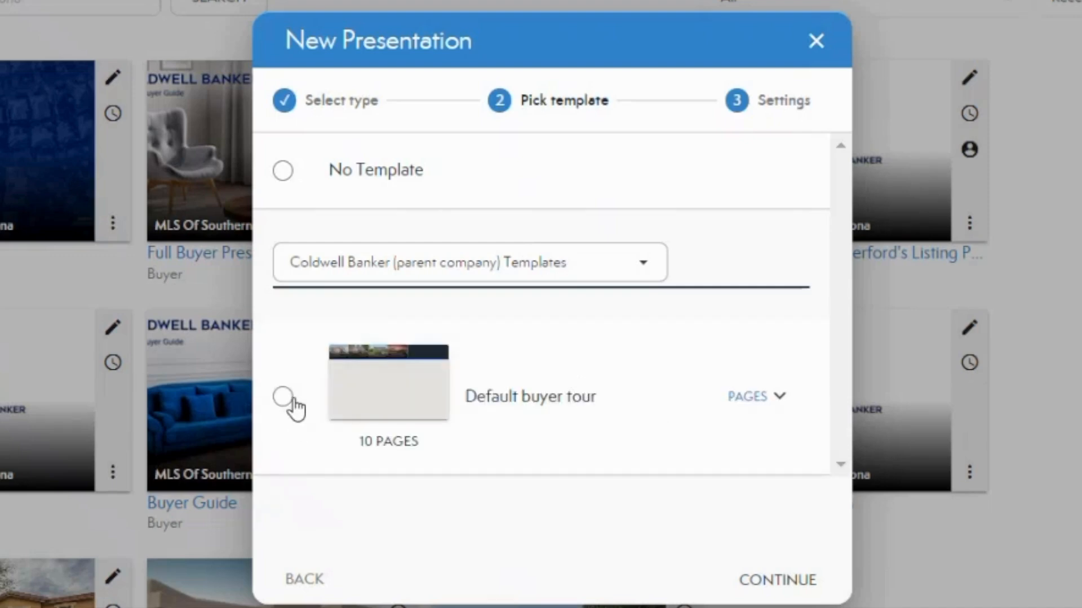
{"action": "left_click", "coordinate": [293, 400]}
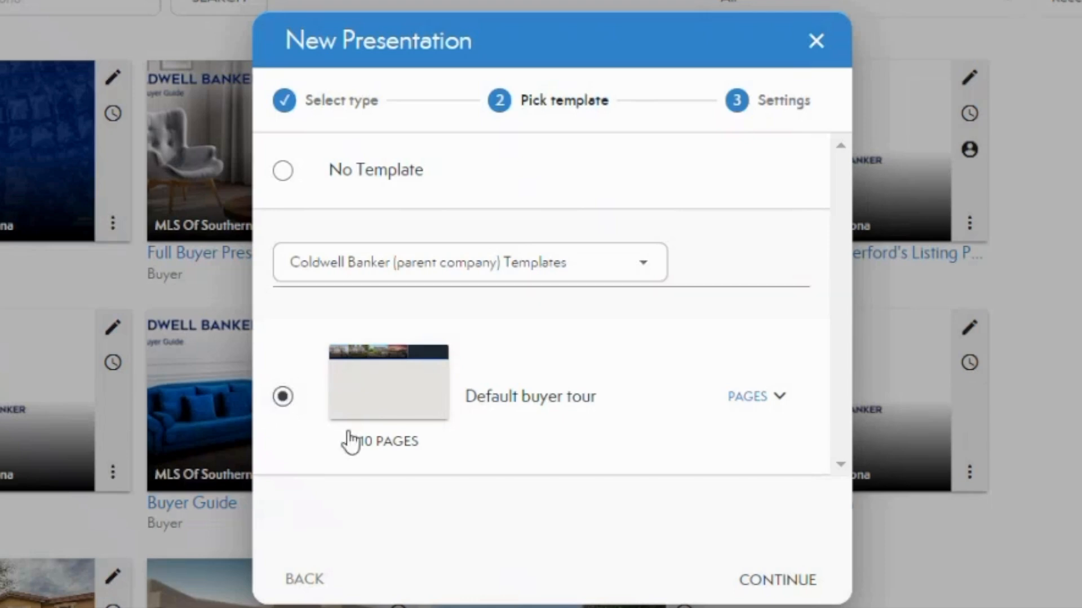
{"action": "left_click", "coordinate": [795, 581]}
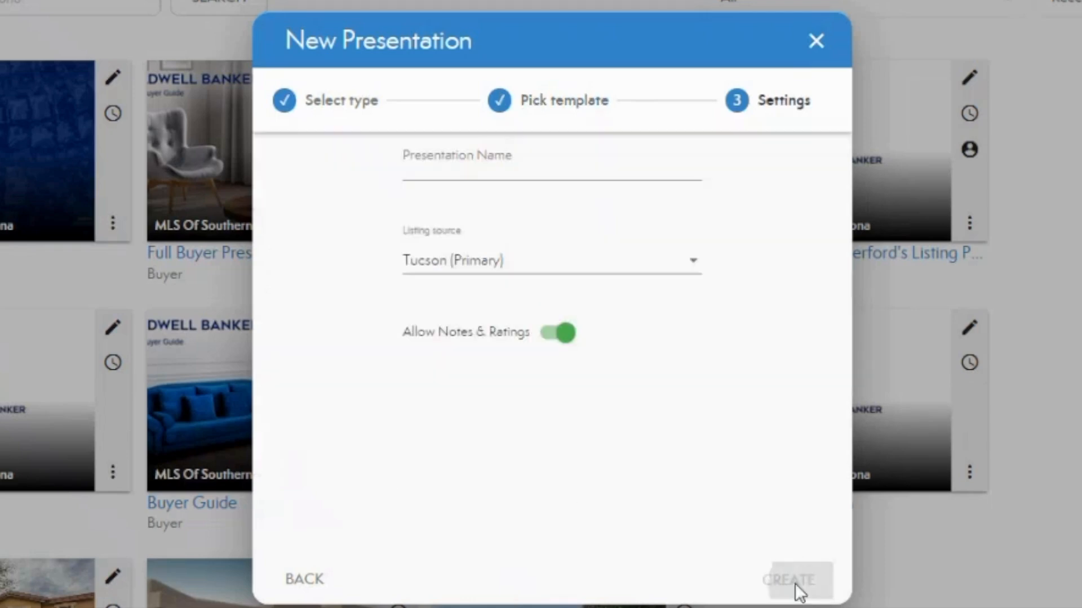
Name the presentation "Buyer Tour For Client" and create it.
{"action": "left_click", "coordinate": [597, 175]}
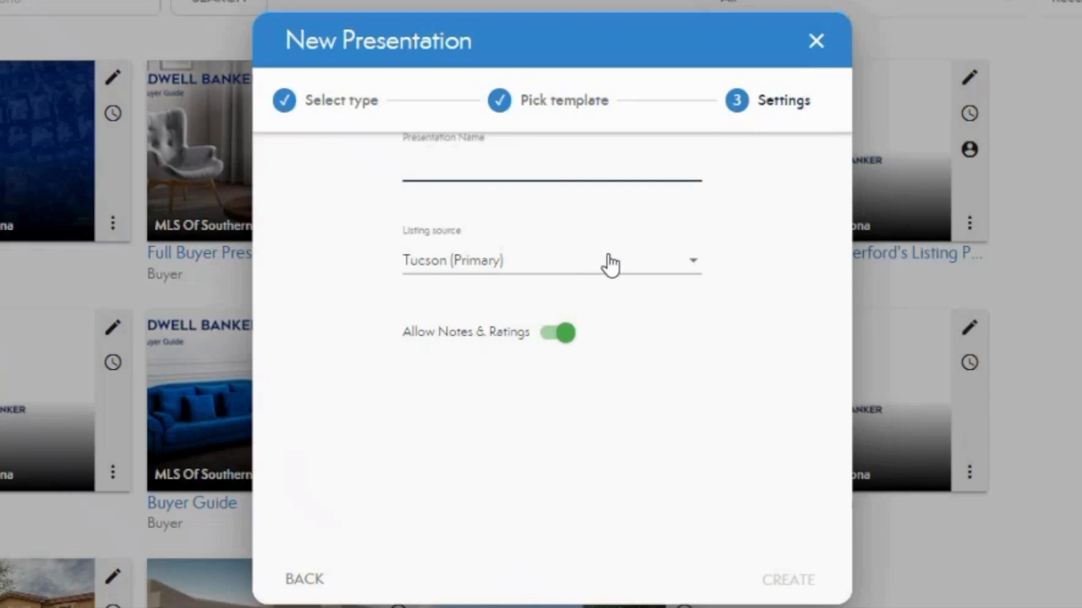
{"action": "type", "text": "Buyer Tour For Client"}
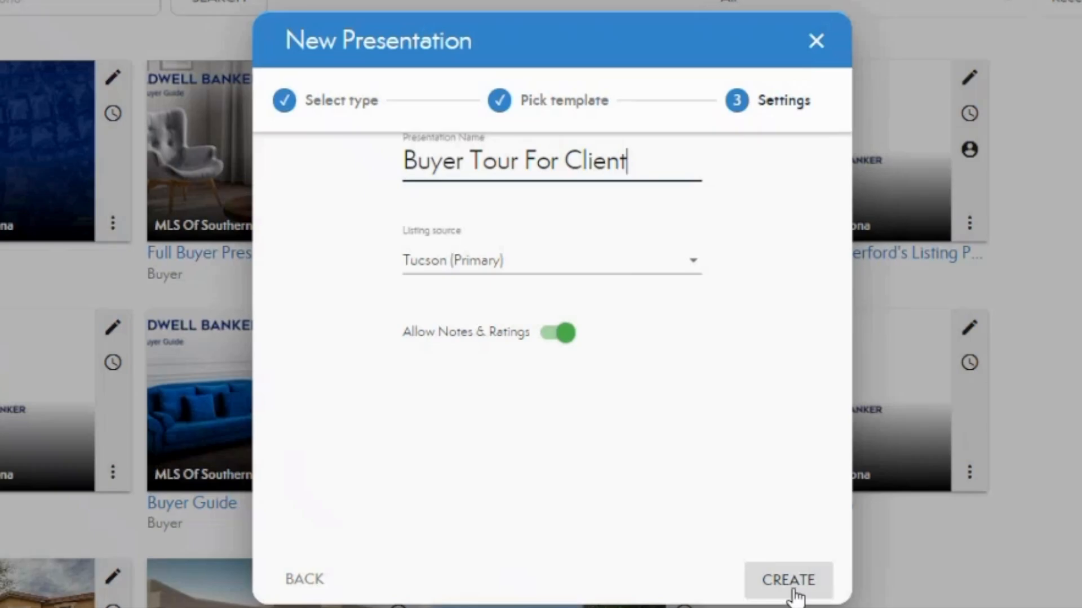
{"action": "left_click", "coordinate": [793, 590]}
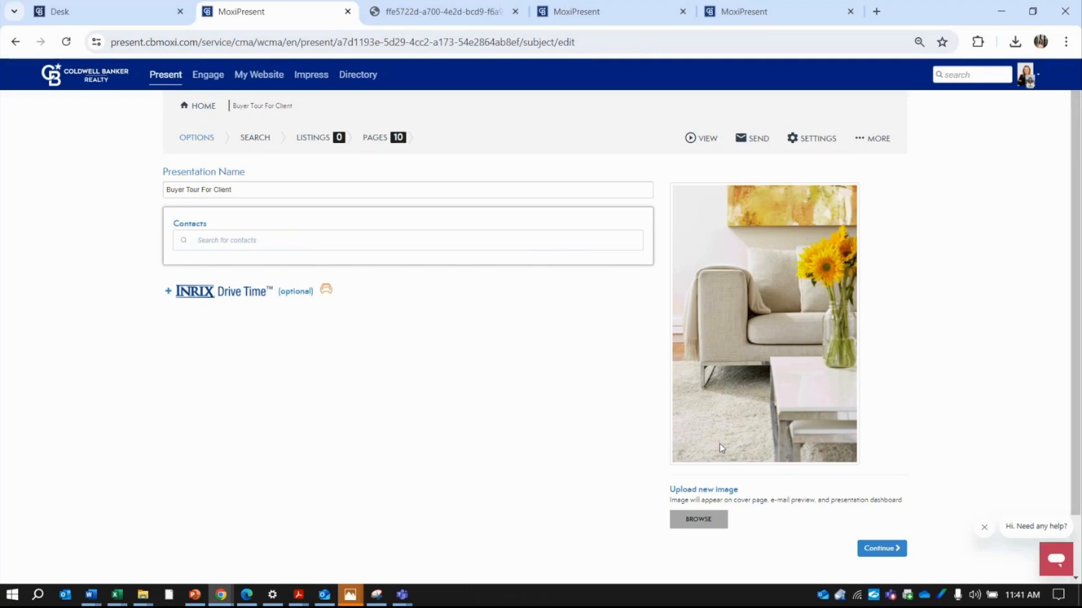
Go from the presentation's options to the listing search and search by MLS number for 123456.
{"action": "left_click", "coordinate": [208, 240]}
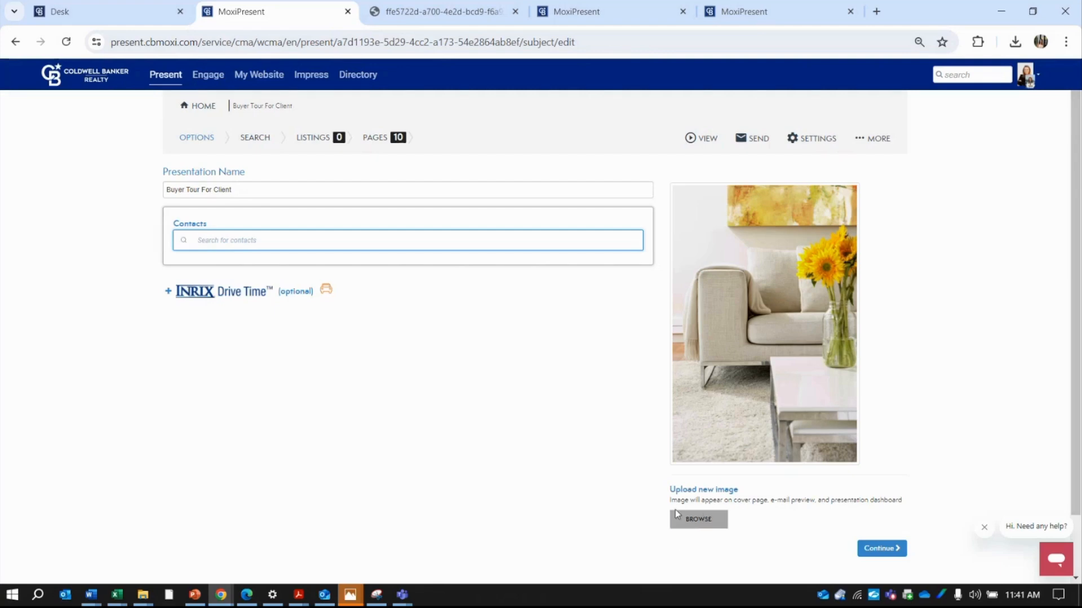
{"action": "left_click", "coordinate": [252, 142]}
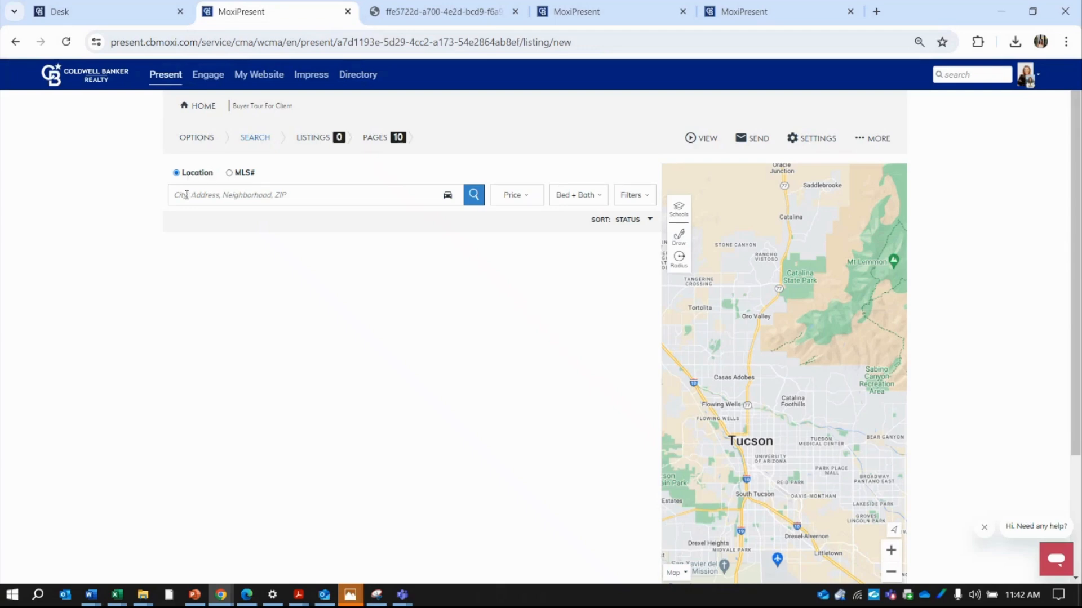
{"action": "left_click", "coordinate": [235, 173]}
{"action": "left_click", "coordinate": [234, 195]}
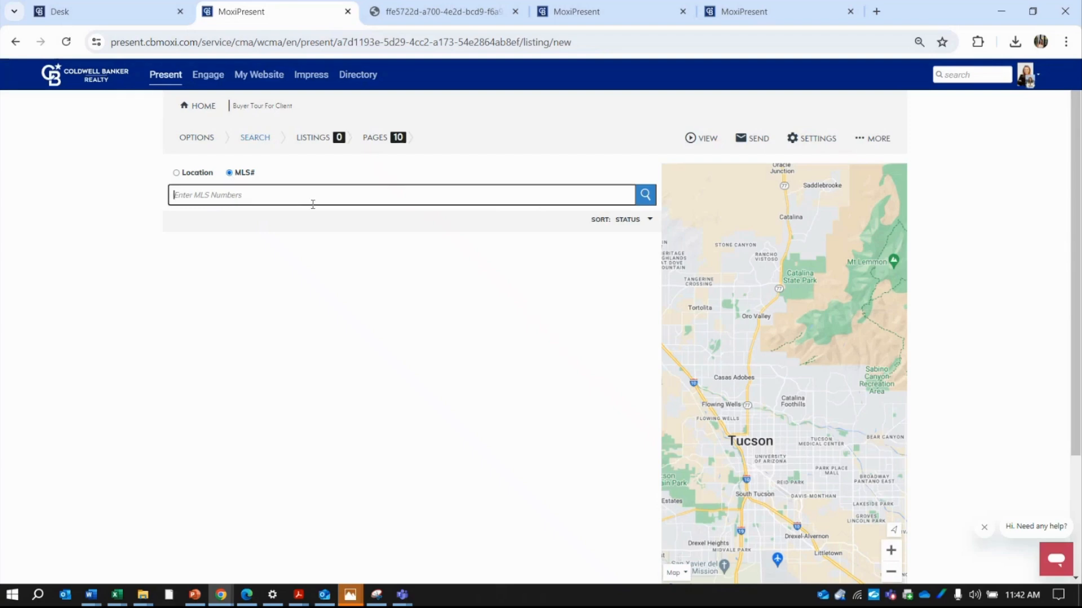
{"action": "type", "text": "123456"}
{"action": "key", "text": "Return"}
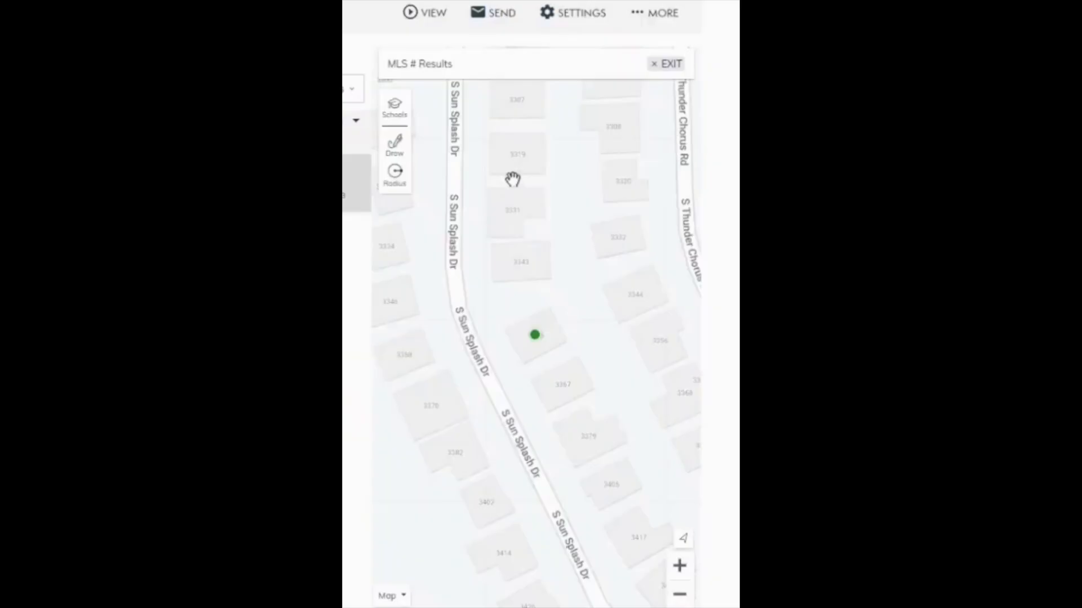
Try to draw a search boundary on the map around the homes on S Sun Splash Dr, and exit the MLS number results.
{"action": "left_click", "coordinate": [401, 145]}
{"action": "left_click", "coordinate": [452, 162]}
{"action": "mouse_move", "coordinate": [438, 113]}
{"action": "left_mouse_down"}
{"action": "mouse_move", "coordinate": [616, 388]}
{"action": "mouse_move", "coordinate": [620, 146]}
{"action": "mouse_move", "coordinate": [453, 123]}
{"action": "left_mouse_up"}
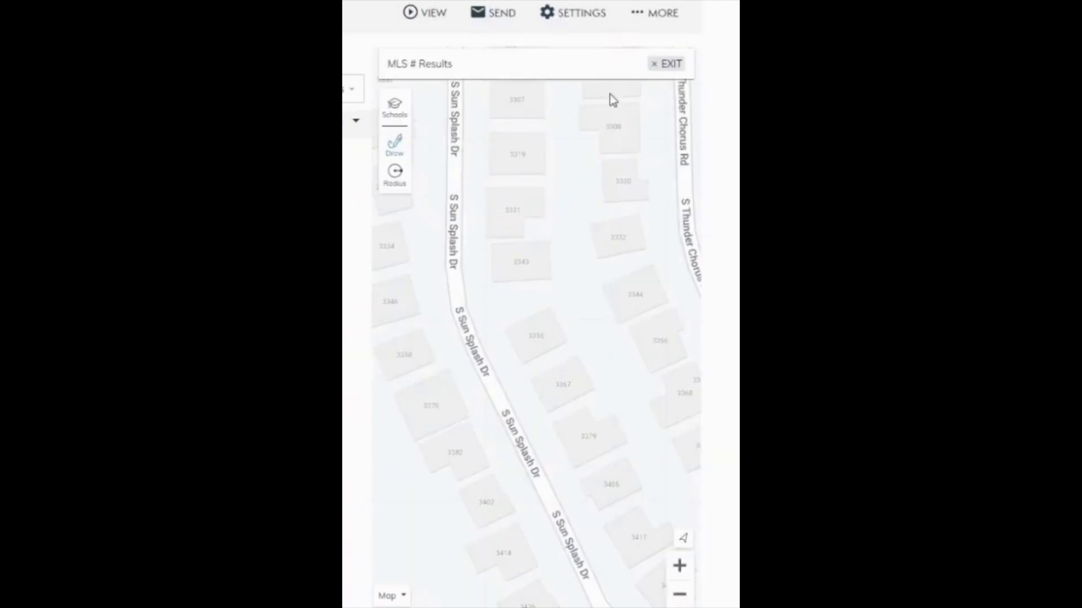
{"action": "left_click", "coordinate": [666, 64]}
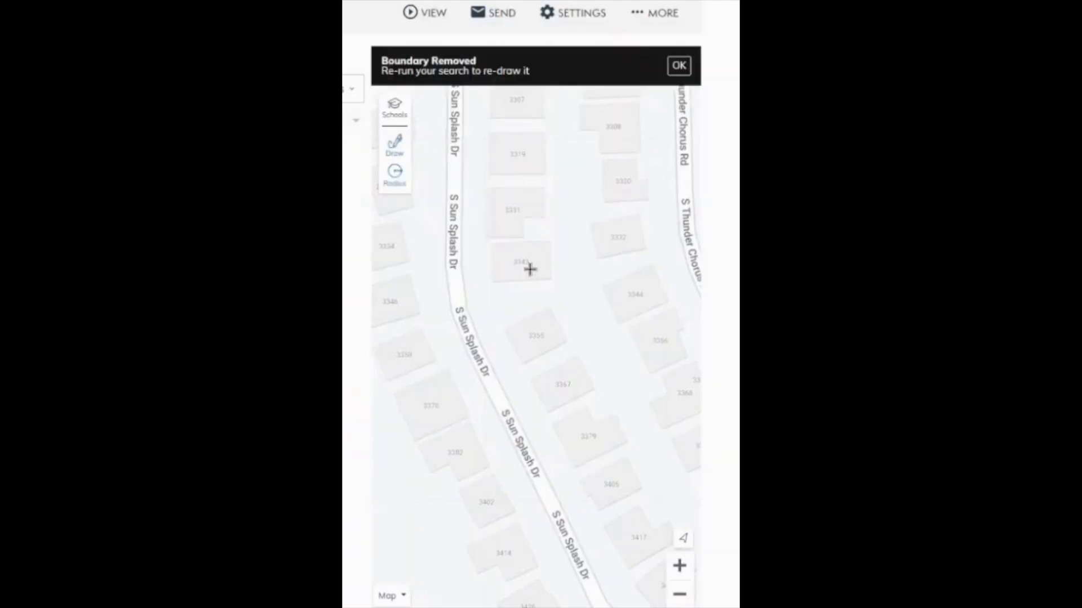
{"action": "left_click_drag", "start_coordinate": [541, 272], "coordinate": [517, 365]}
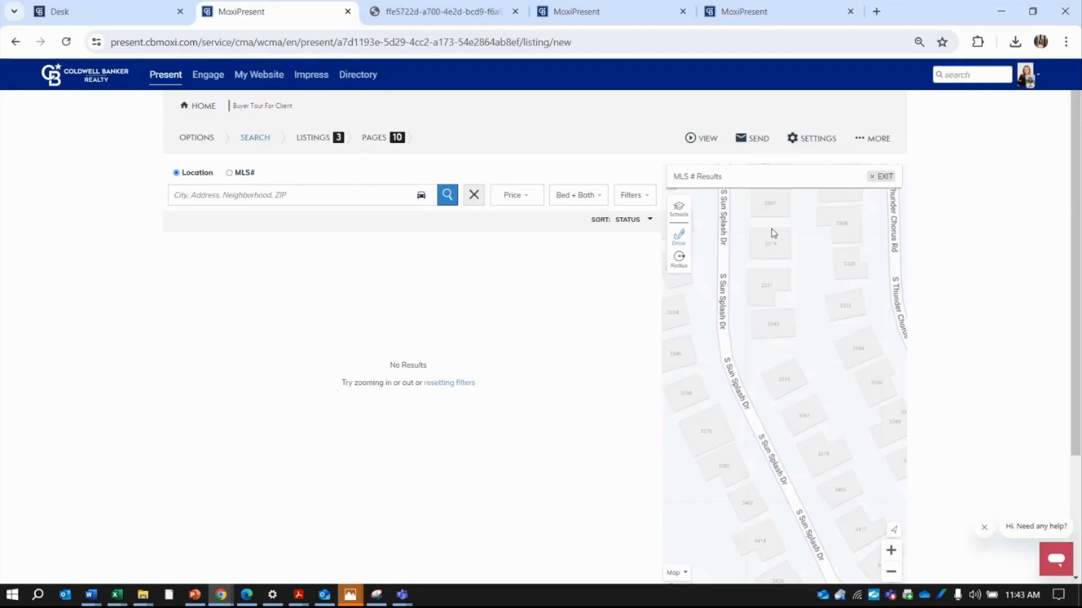
{"action": "left_click", "coordinate": [871, 178]}
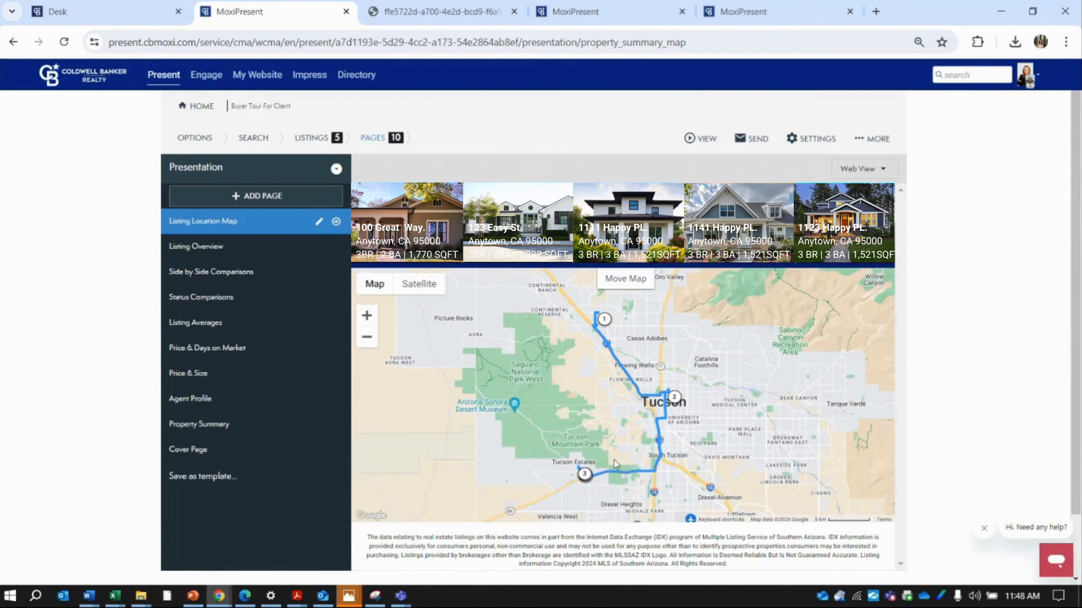
Examine the Listing Overview and Price & Days on Market pages, including the display options of Price & Days on Market.
{"action": "left_click", "coordinate": [316, 247]}
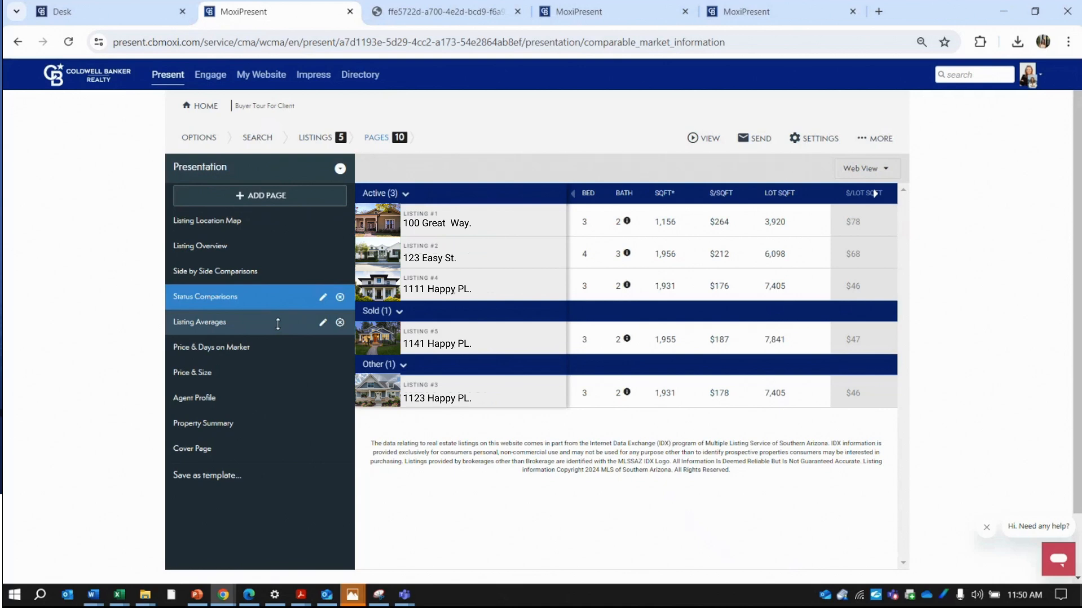
{"action": "left_click", "coordinate": [279, 347]}
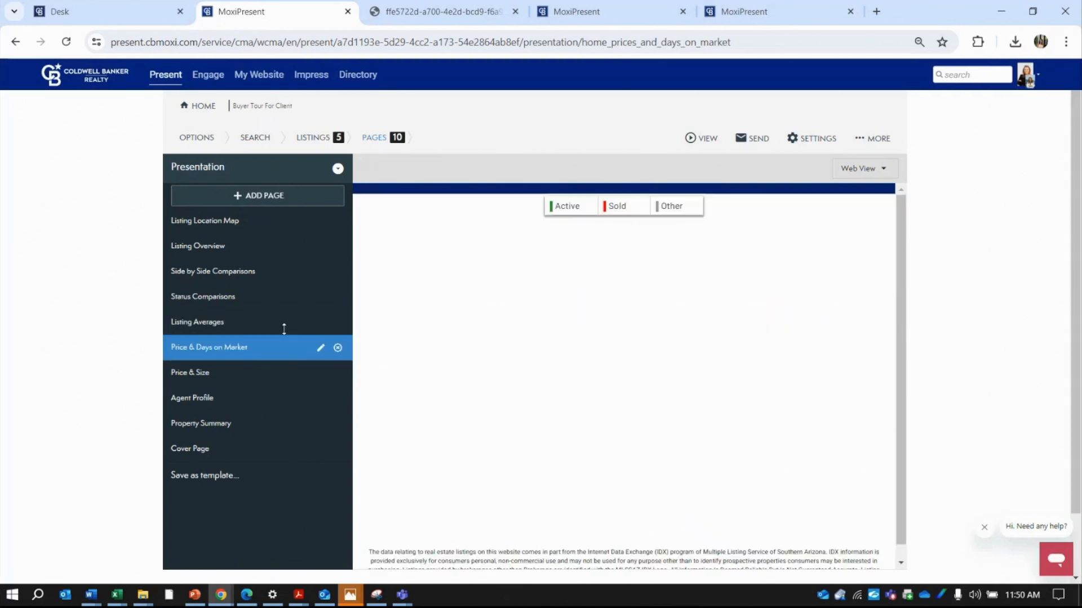
{"action": "left_click", "coordinate": [320, 348]}
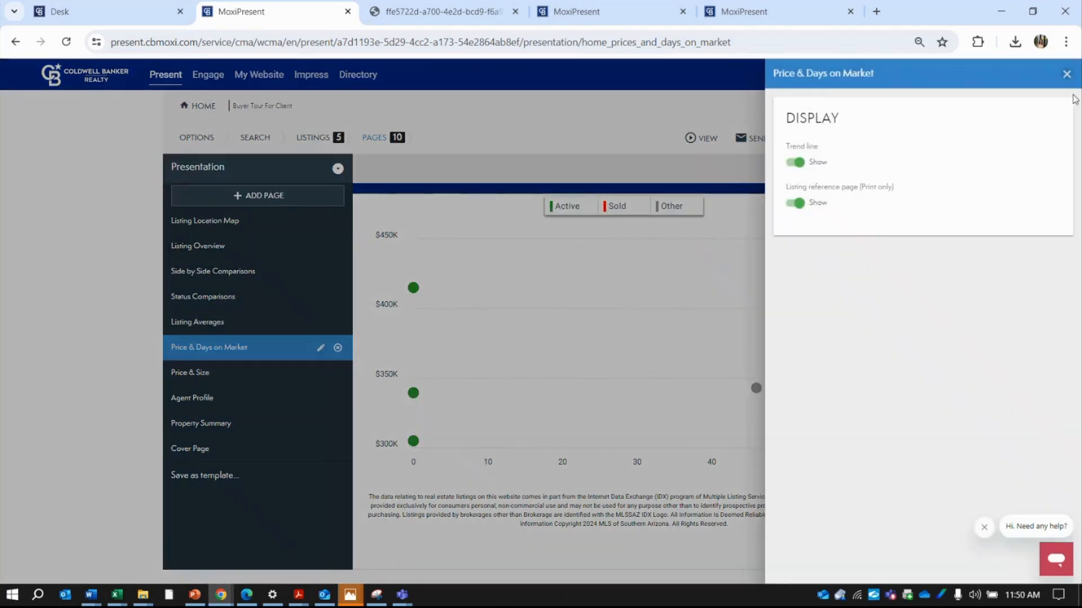
{"action": "left_click", "coordinate": [1067, 75]}
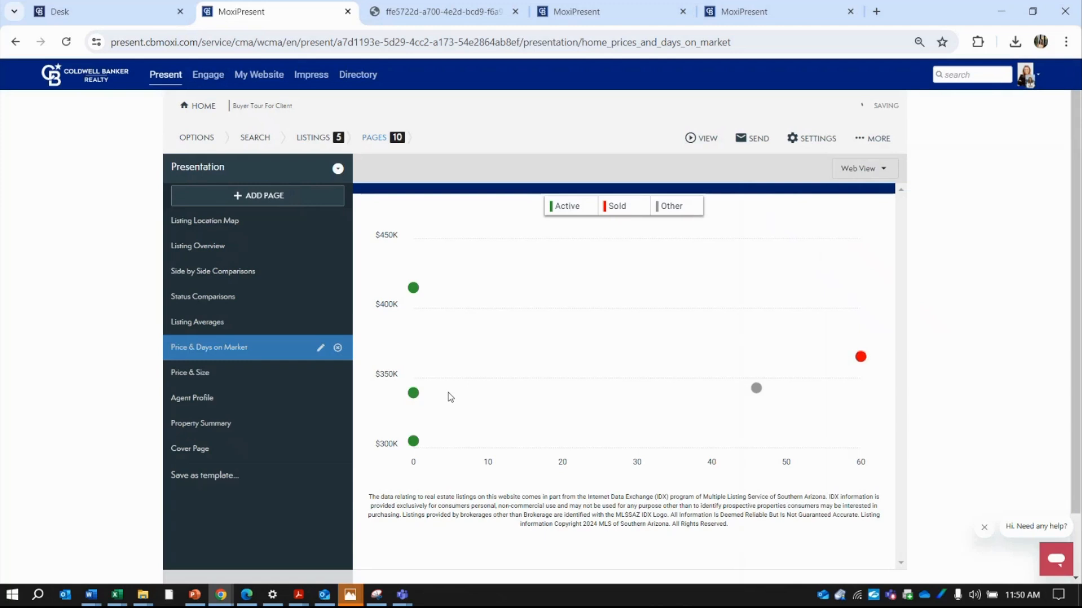
Add the YOUR SEARCH BEGINS page to the presentation from the BUYER folder of the Coldwell Banker parent company library.
{"action": "left_click", "coordinate": [253, 200]}
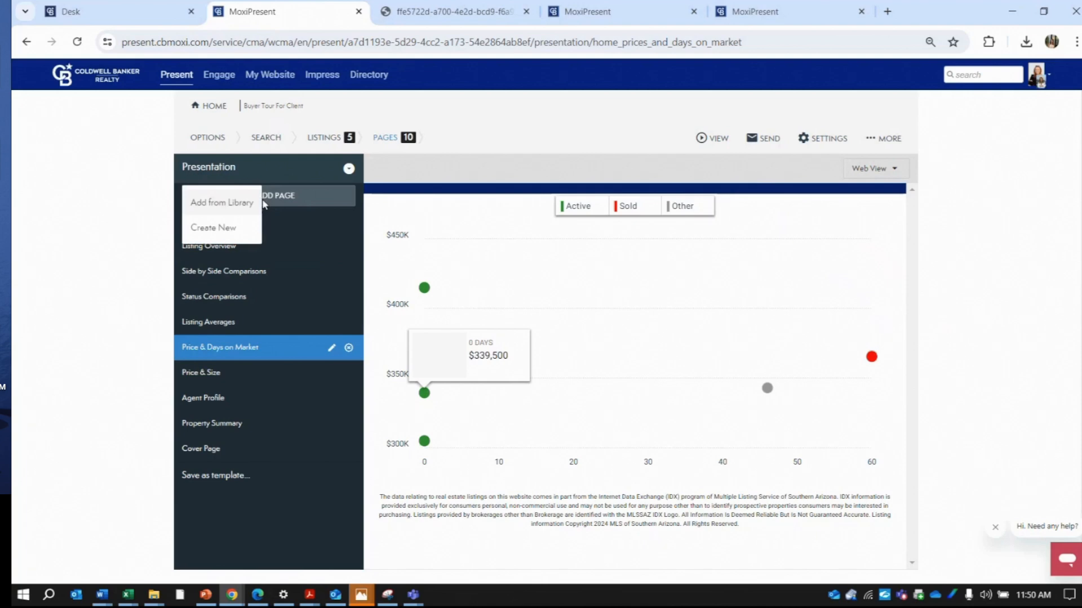
{"action": "left_click", "coordinate": [236, 202]}
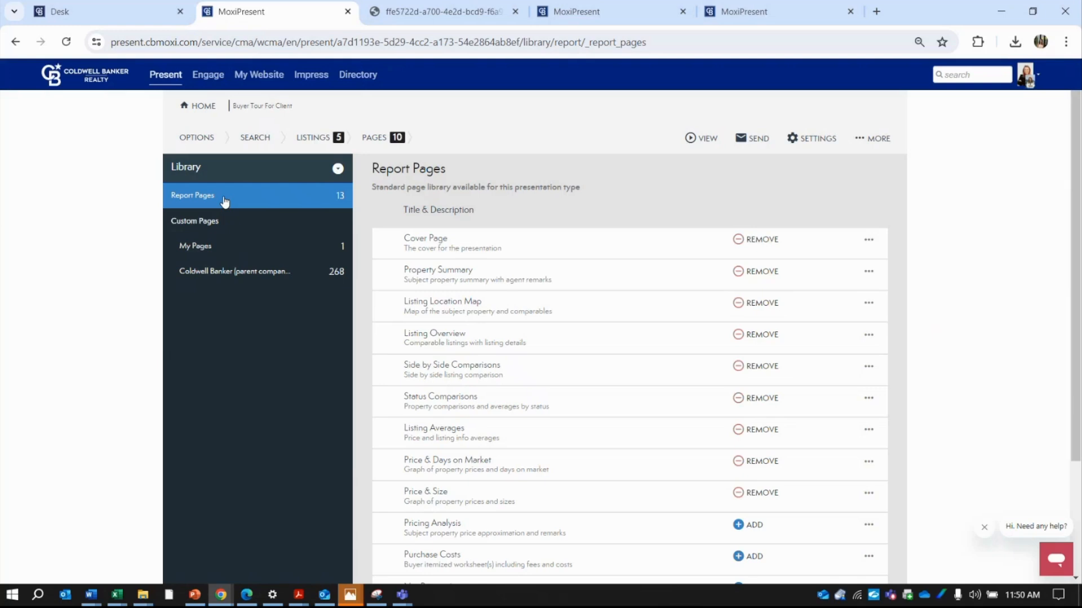
{"action": "left_click", "coordinate": [212, 276]}
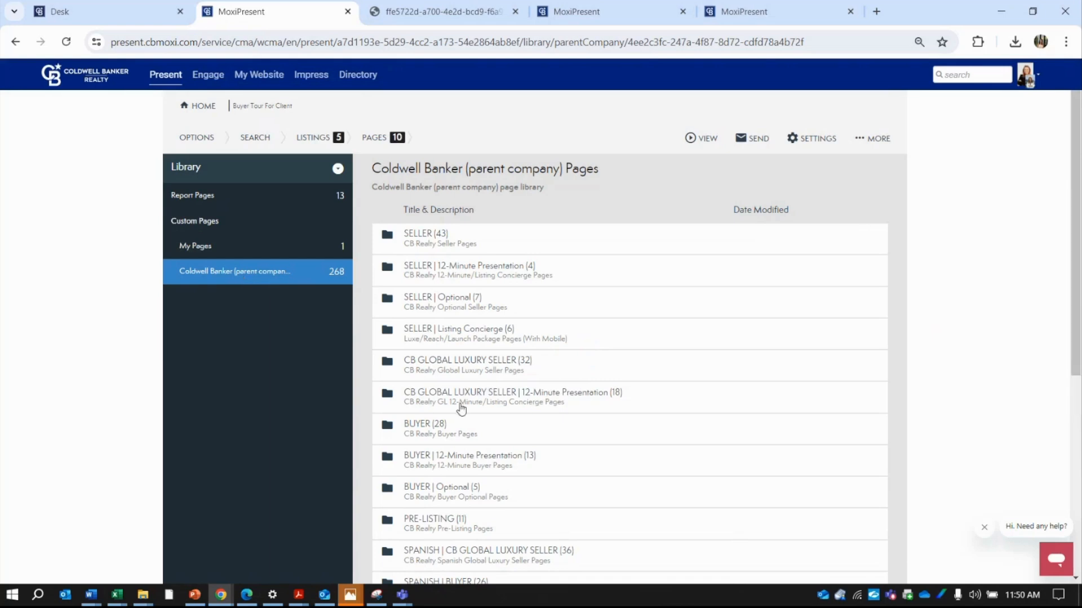
{"action": "left_click", "coordinate": [443, 427]}
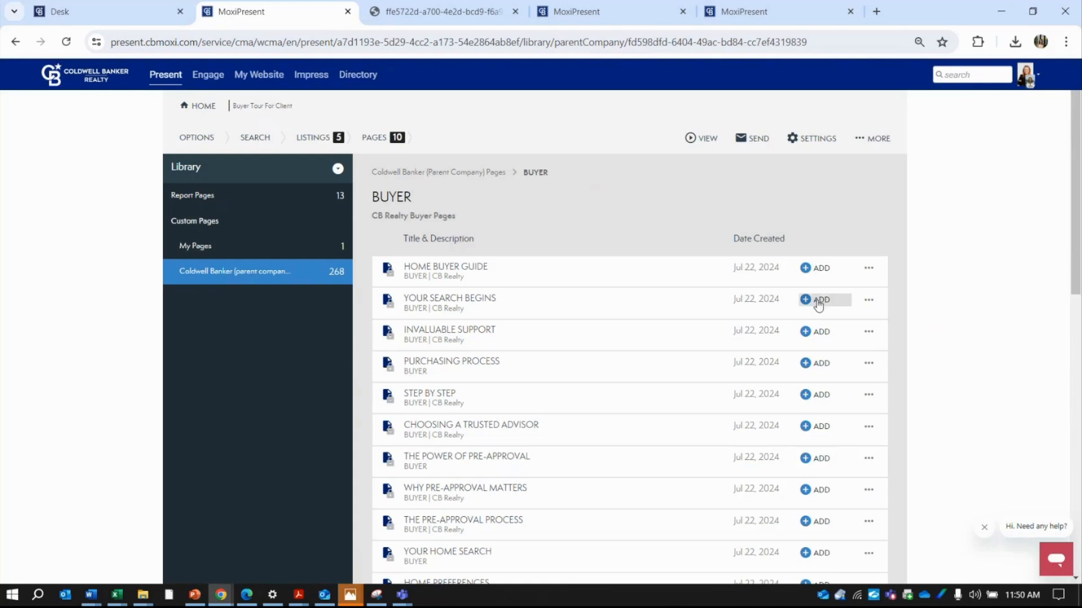
{"action": "left_click", "coordinate": [817, 300]}
Look over the library's standard Report Pages, and return to the presentation's pages to open the option for saving them as a template.
{"action": "double_click", "coordinate": [302, 204]}
{"action": "left_click", "coordinate": [205, 199]}
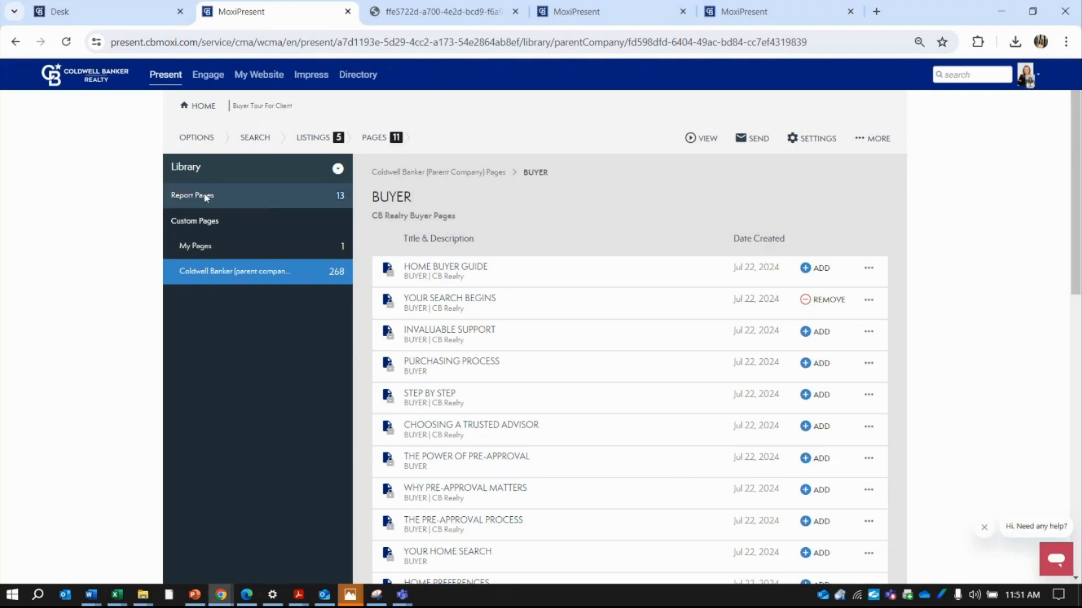
{"action": "double_click", "coordinate": [205, 198]}
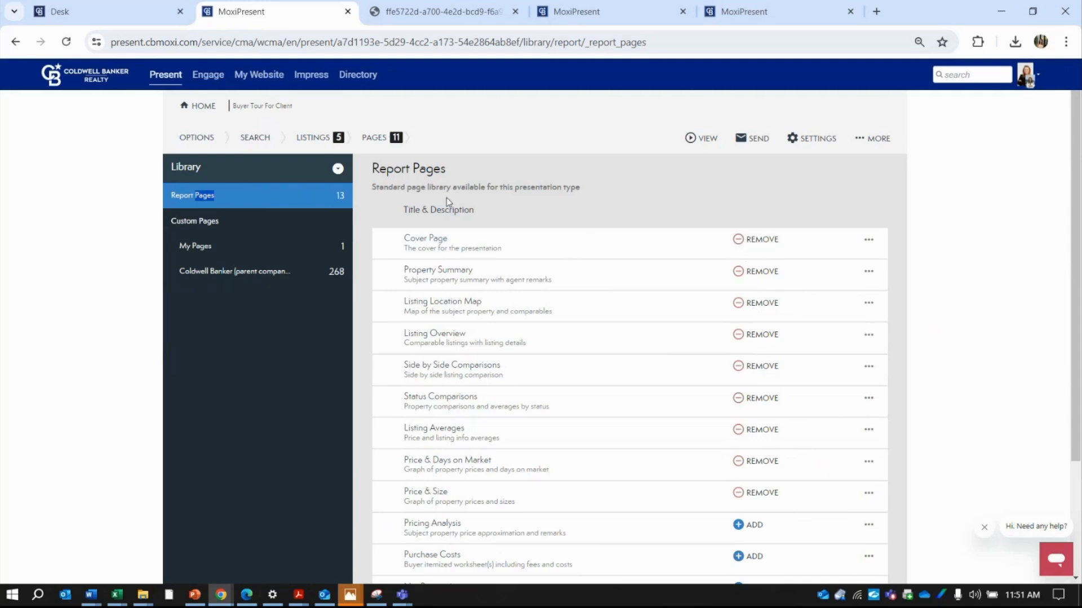
{"action": "left_click", "coordinate": [376, 139]}
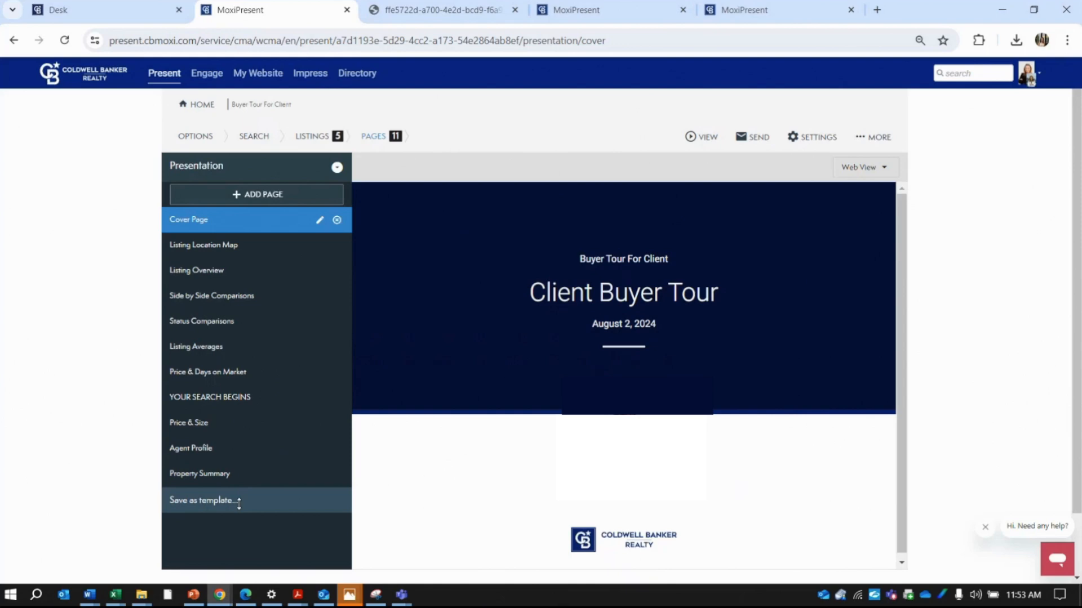
{"action": "left_click", "coordinate": [239, 502]}
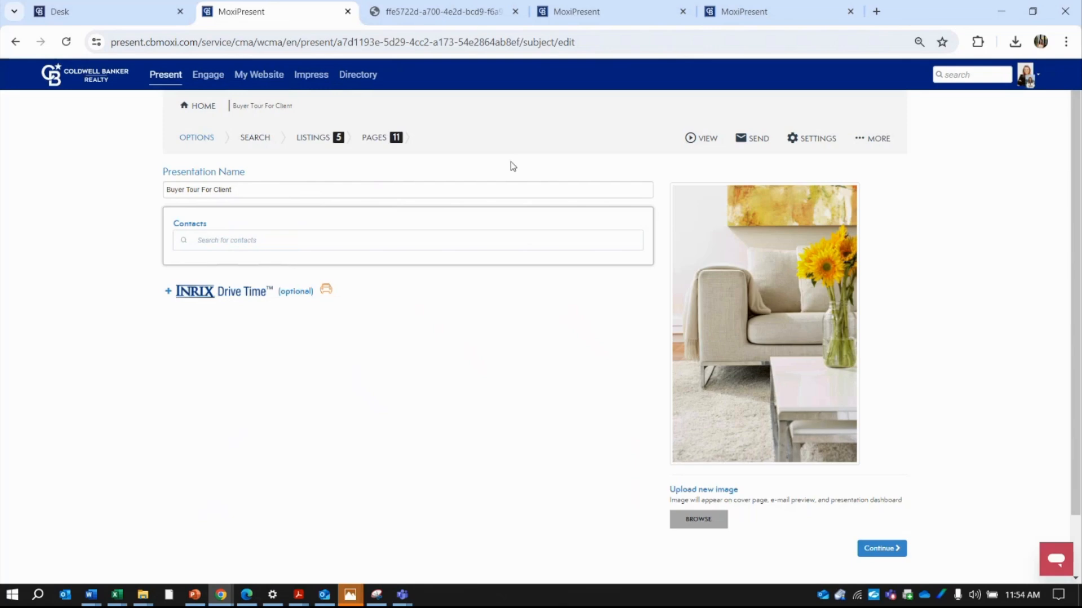
Open the presentation's web version and its landscape print version for viewing.
{"action": "left_click", "coordinate": [708, 142]}
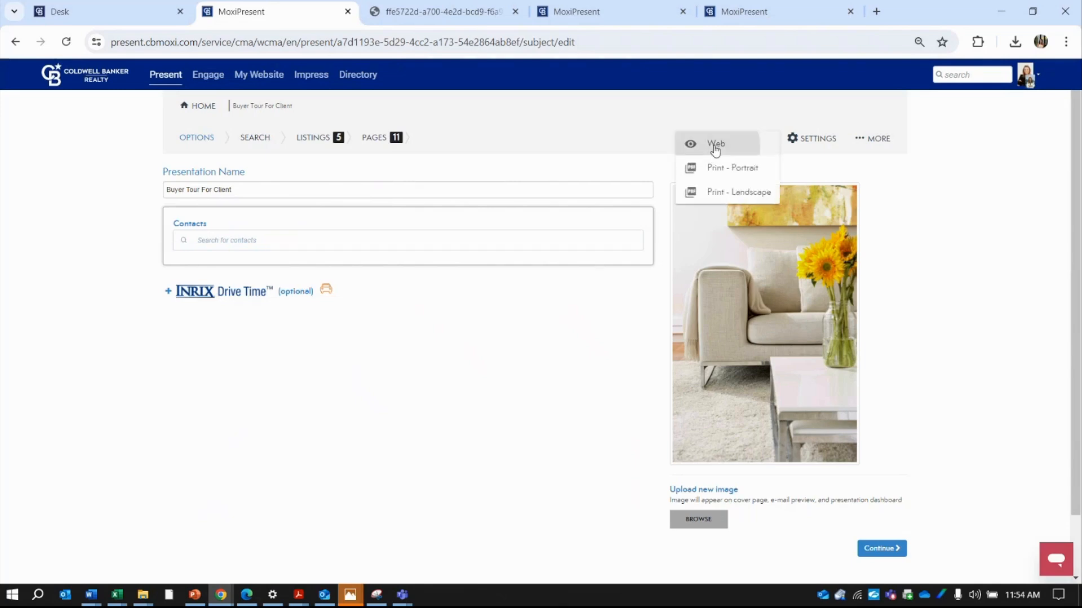
{"action": "left_click", "coordinate": [715, 145]}
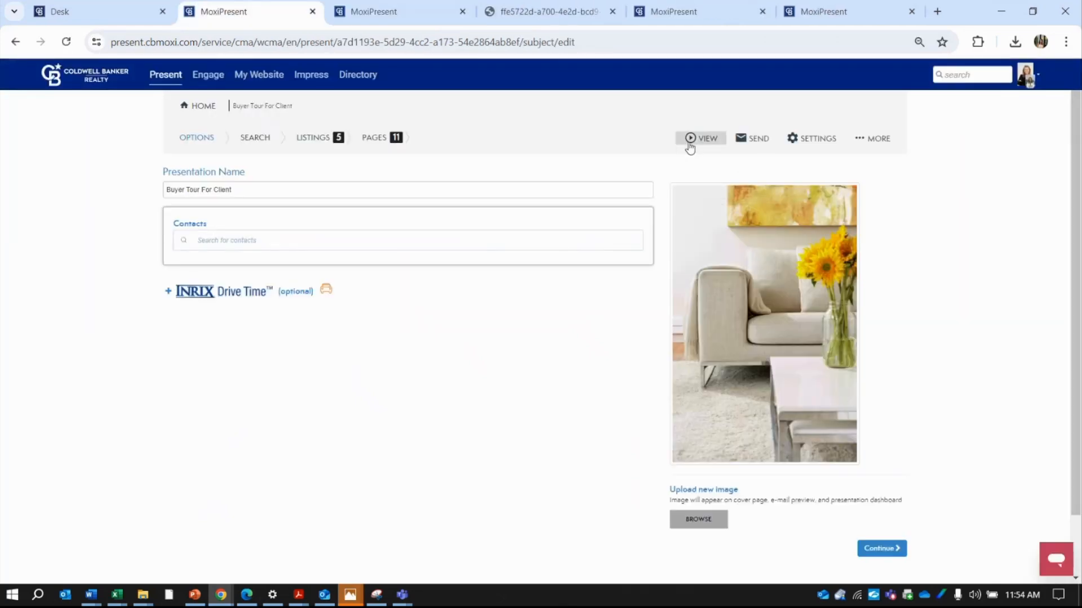
{"action": "left_click", "coordinate": [698, 141]}
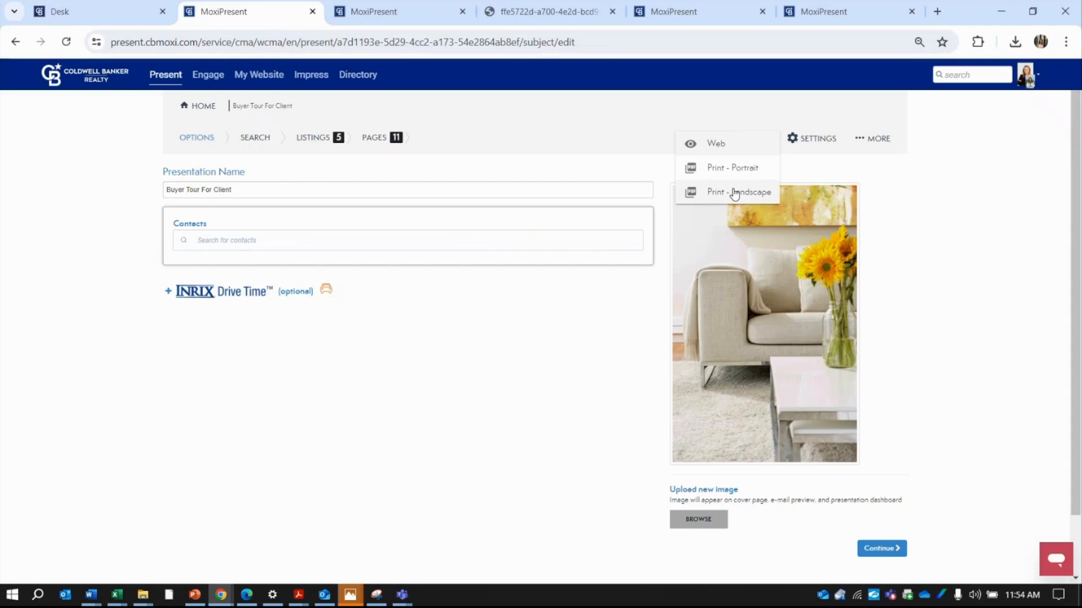
{"action": "left_click", "coordinate": [734, 194]}
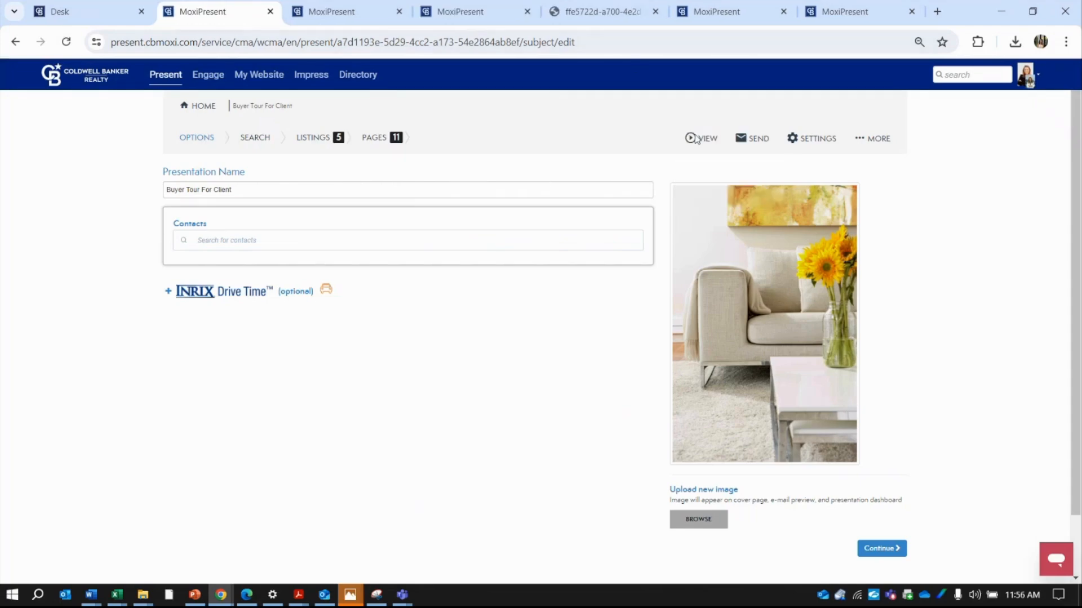
Try adding the portrait PDF format in the presentation's email form, and leave it unsent for the home page.
{"action": "left_click", "coordinate": [752, 141]}
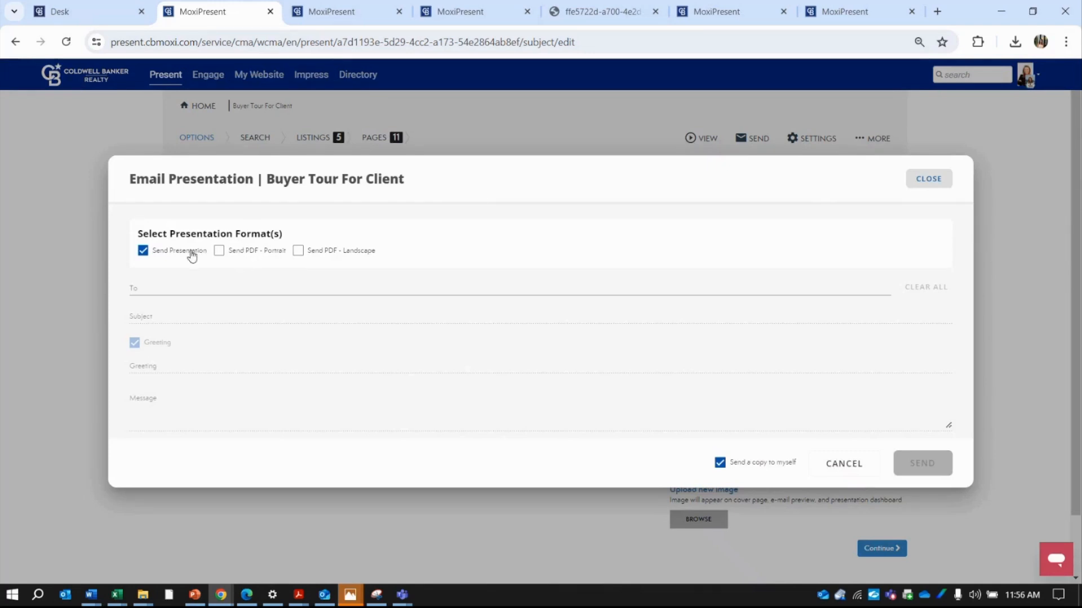
{"action": "left_click", "coordinate": [219, 251]}
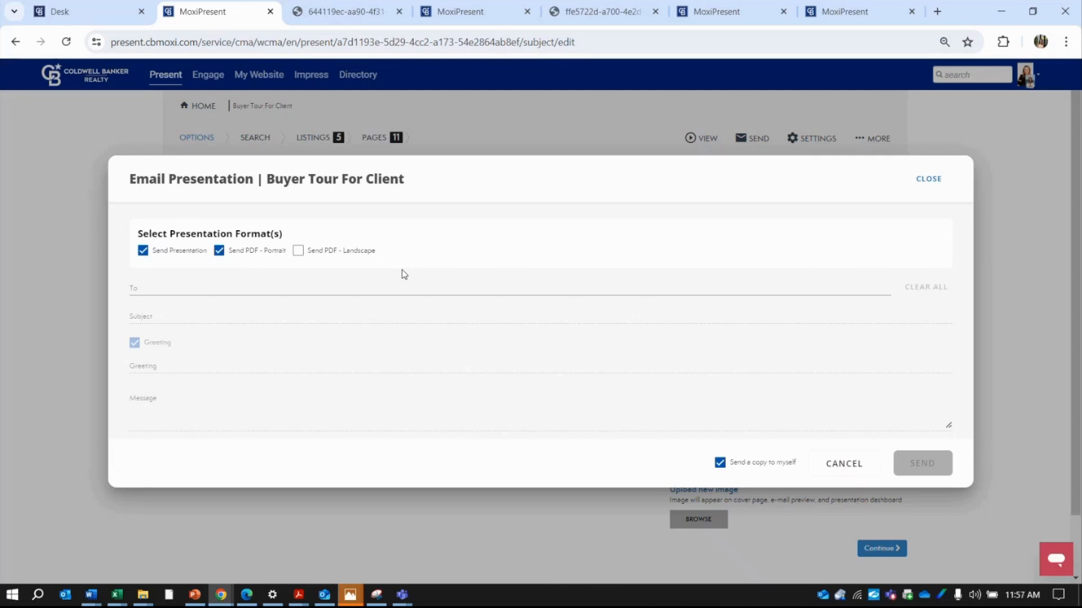
{"action": "left_click", "coordinate": [939, 179]}
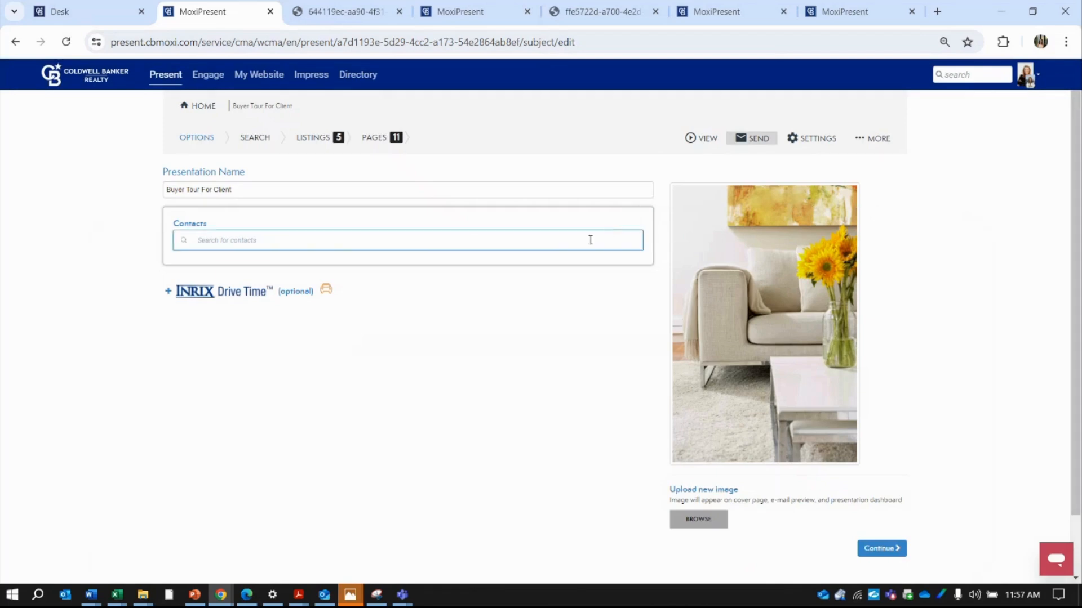
{"action": "left_click", "coordinate": [193, 110]}
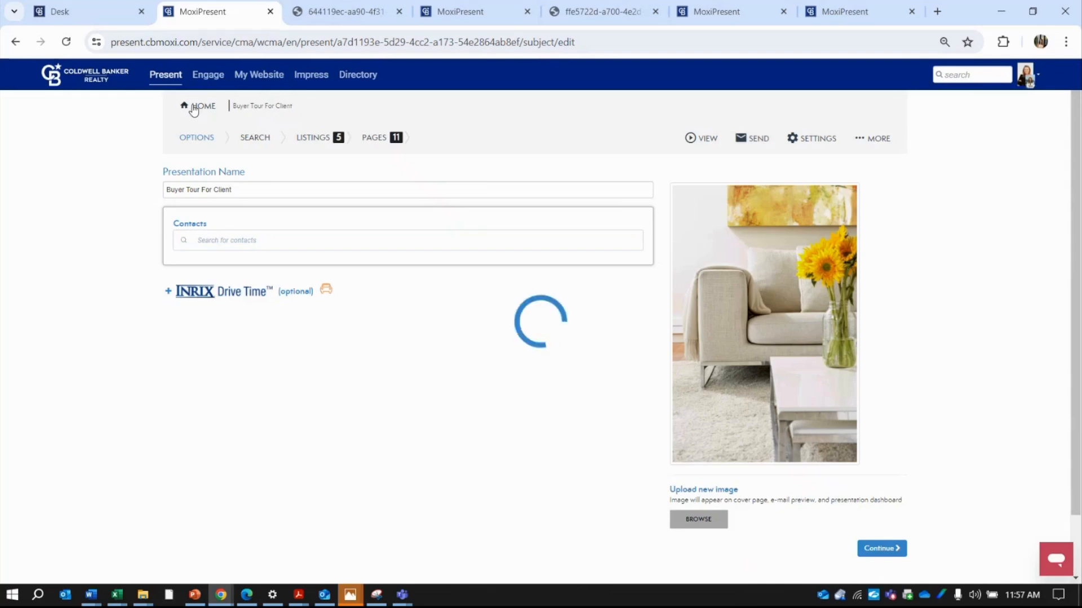